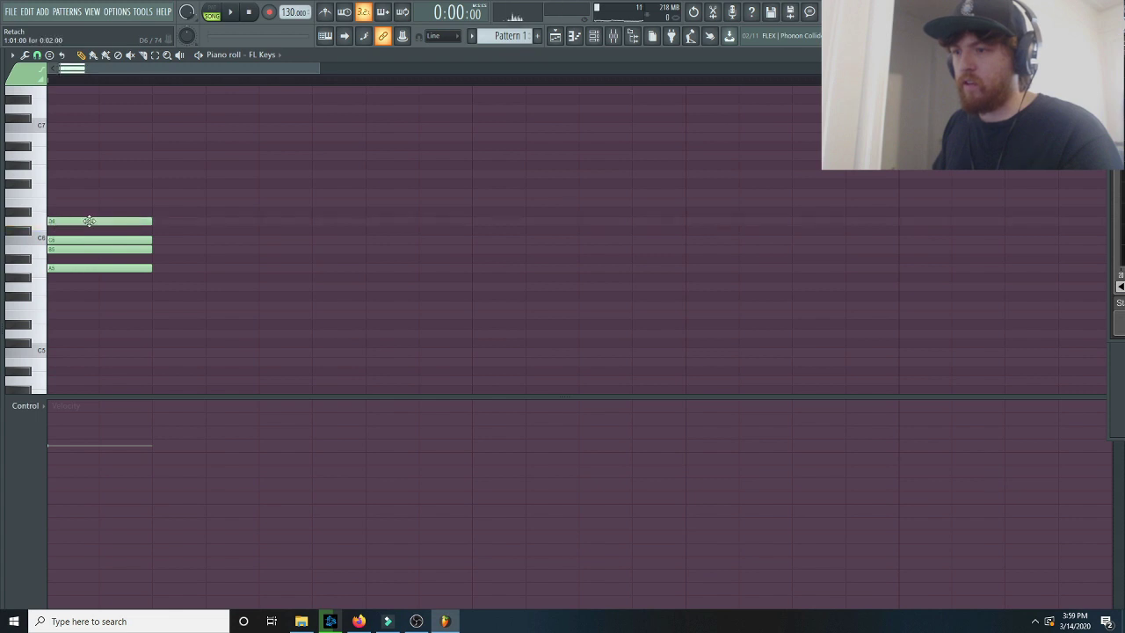
# Step: Add E6, F6, G6 and A6 notes above the stacked scale at the start of bar 1
pyautogui.click(53, 203)
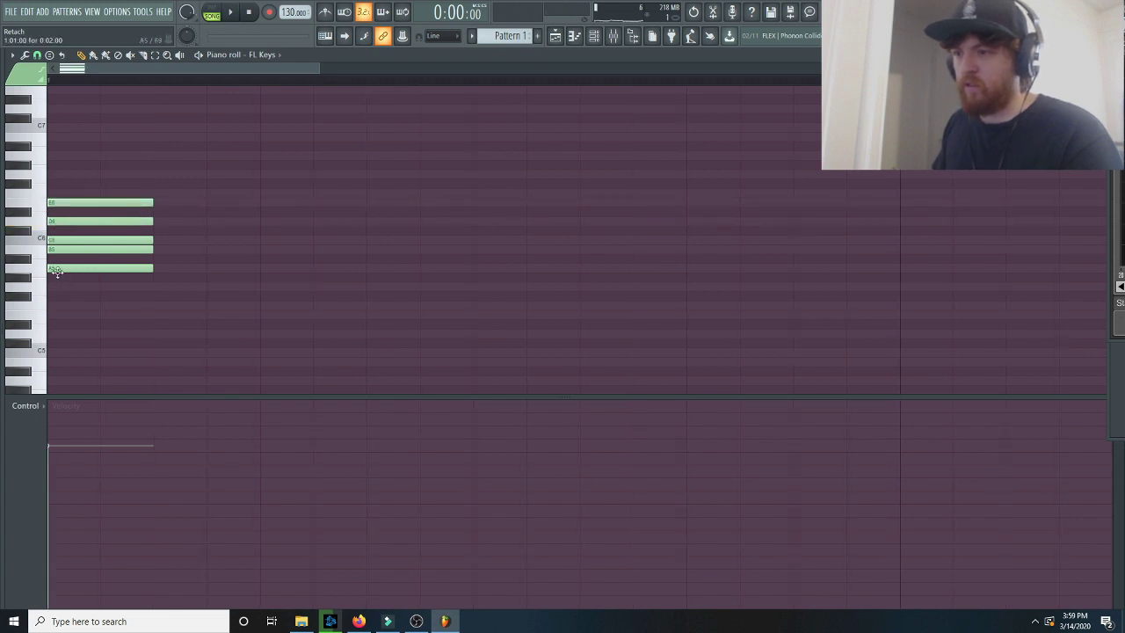
pyautogui.click(53, 192)
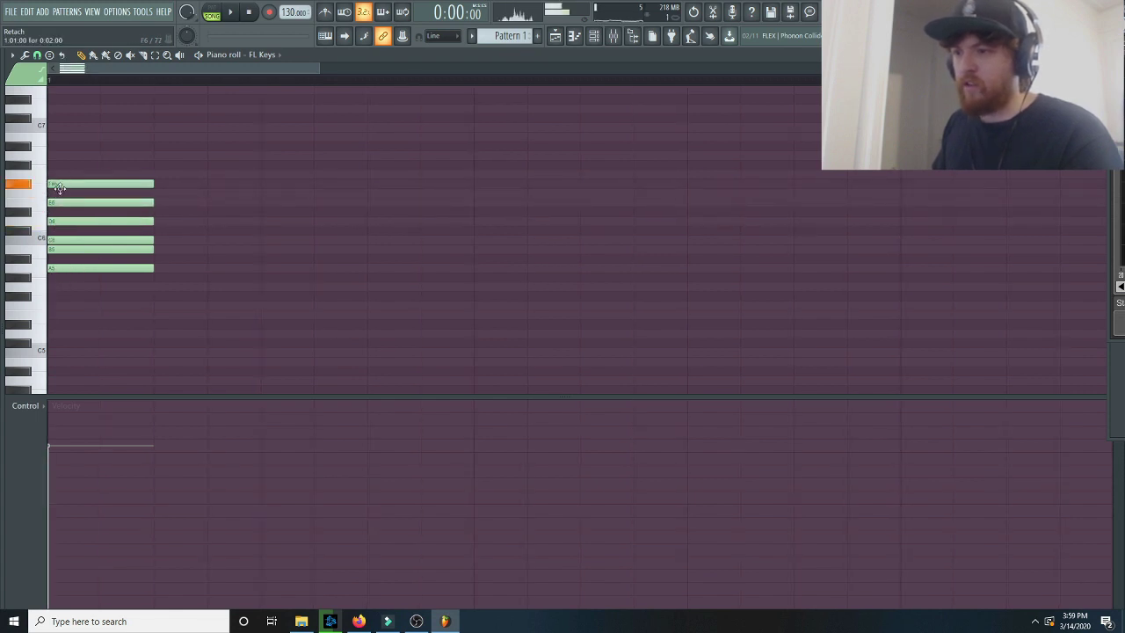
pyautogui.click(68, 173)
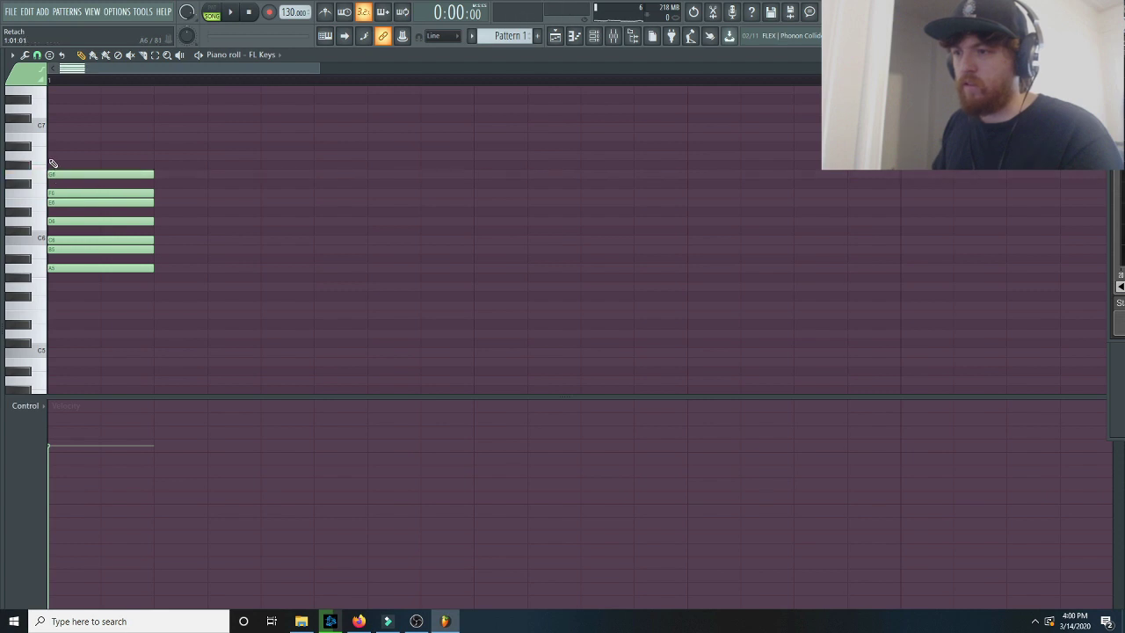
pyautogui.click(53, 158)
pyautogui.scroll(3, 95, 187)
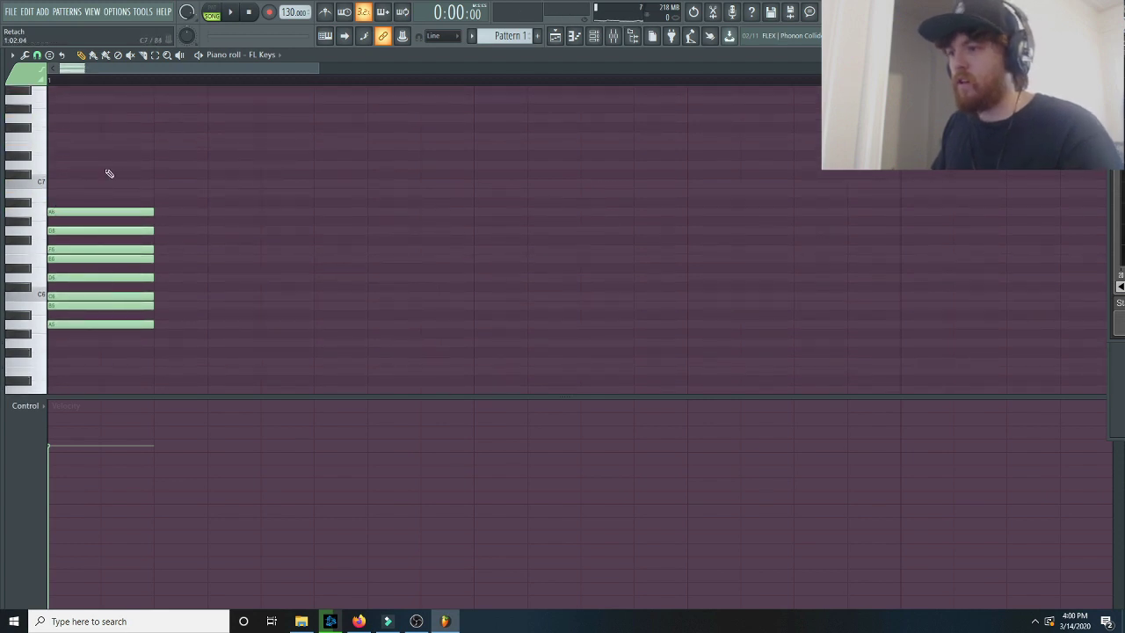
pyautogui.scroll(-2, 146, 169)
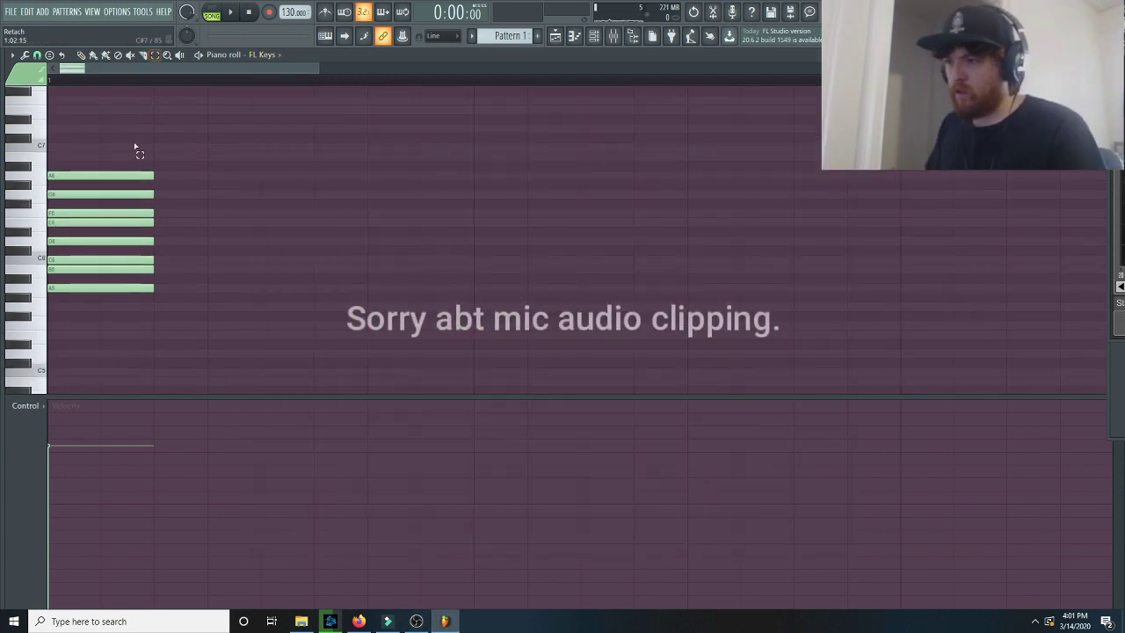
# Step: Transpose the whole scale stack down two semitones so its root is G5, and move it to the start of bar 2
pyautogui.moveTo(131, 138); pyautogui.dragTo(115, 372)
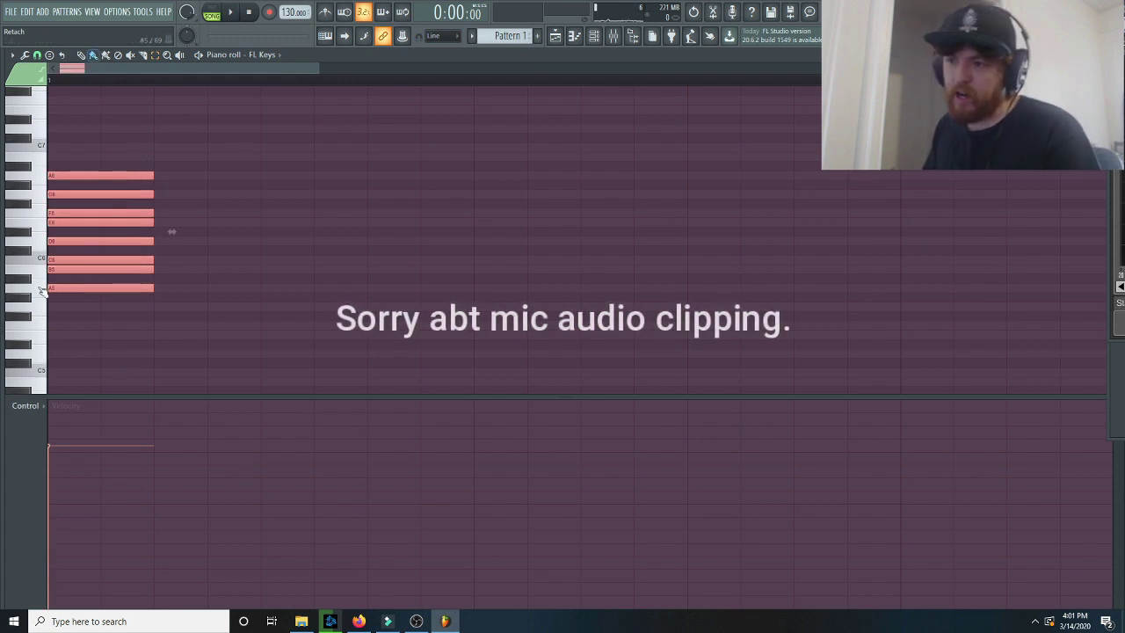
pyautogui.moveTo(105, 283); pyautogui.dragTo(10, 313)
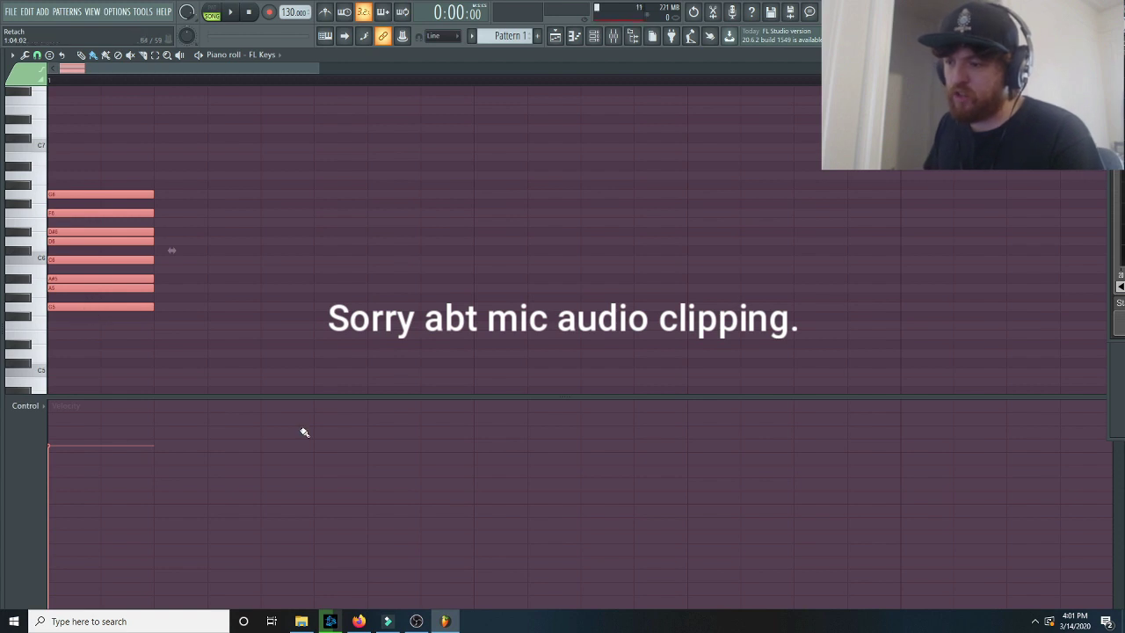
pyautogui.scroll(-3, 72, 306)
pyautogui.moveTo(71, 306); pyautogui.dragTo(360, 308)
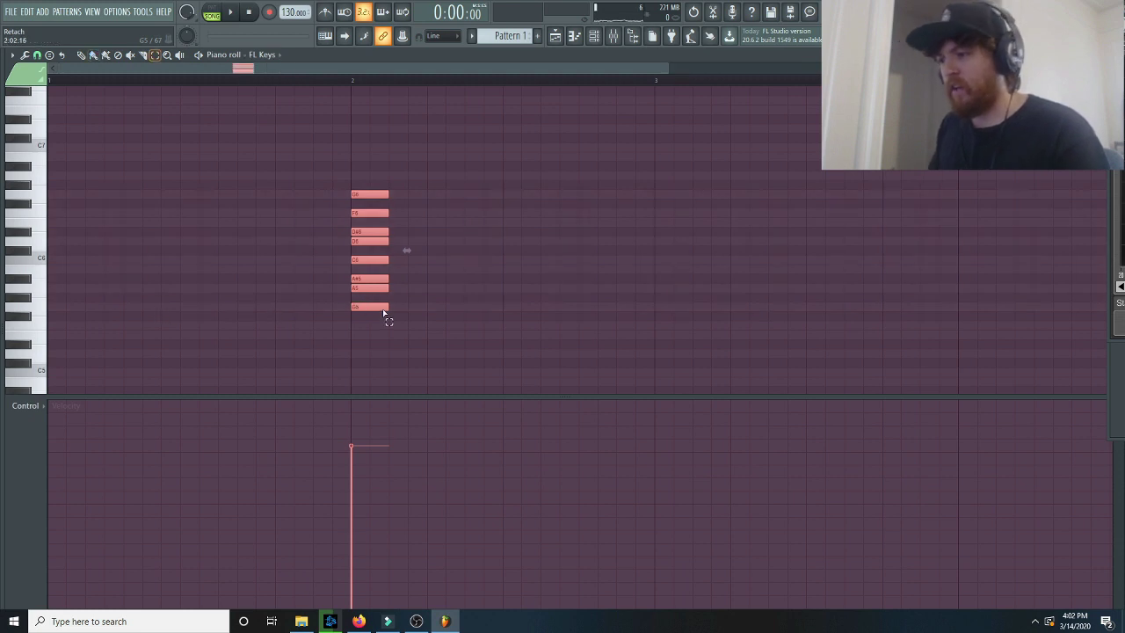
pyautogui.click(383, 309)
# Step: Build a half-bar G minor chord from G5, A#5 and D6 at the start of bar 1
pyautogui.click(53, 310)
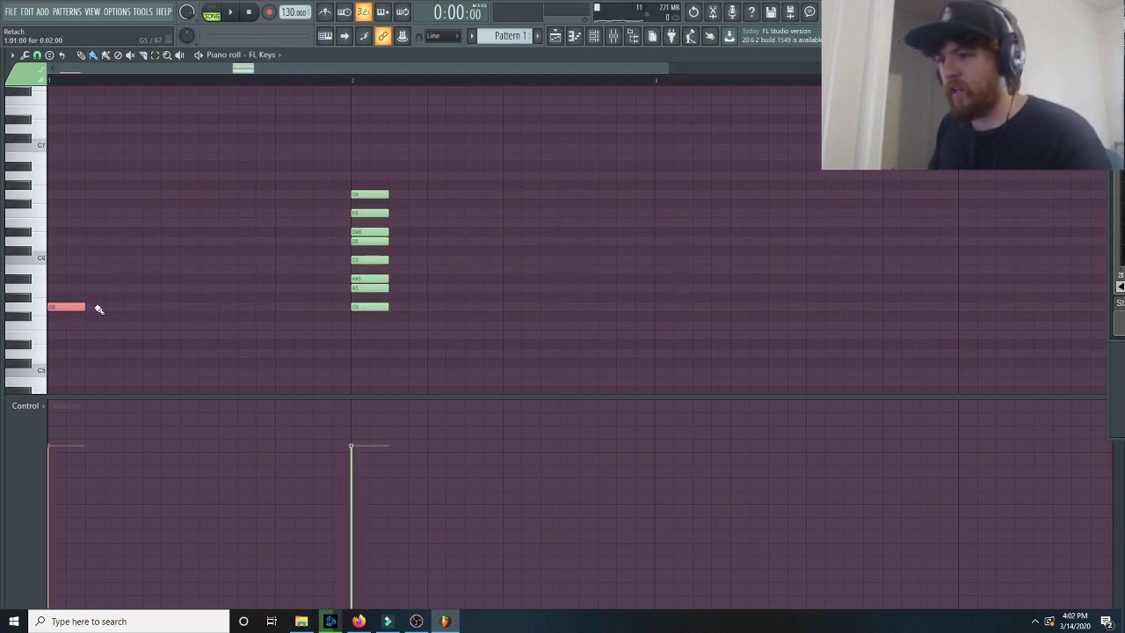
pyautogui.moveTo(82, 307); pyautogui.dragTo(190, 305)
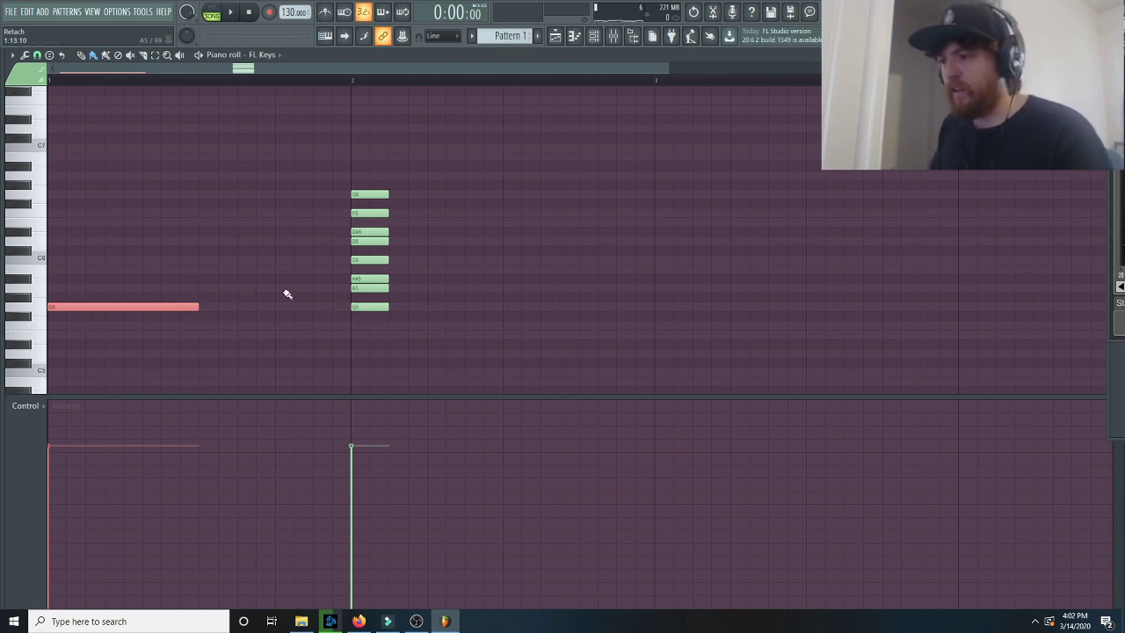
pyautogui.moveTo(377, 163); pyautogui.dragTo(386, 299)
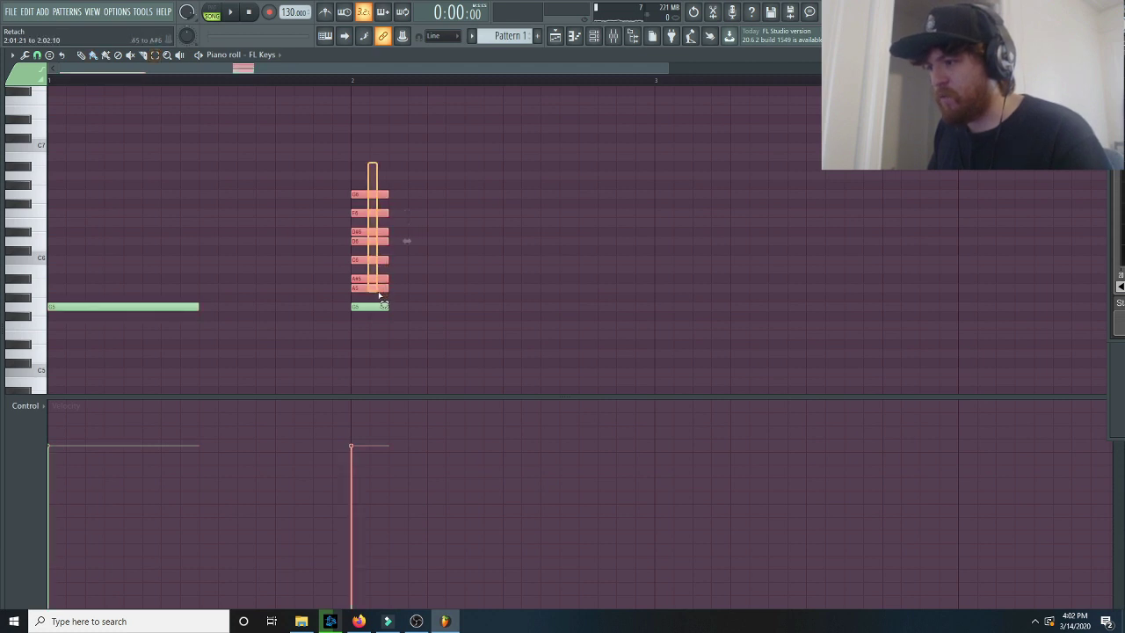
pyautogui.click(425, 289)
pyautogui.moveTo(51, 291)
pyautogui.mouseDown()
pyautogui.moveTo(389, 284)
pyautogui.moveTo(64, 284)
pyautogui.moveTo(77, 276)
pyautogui.mouseUp()
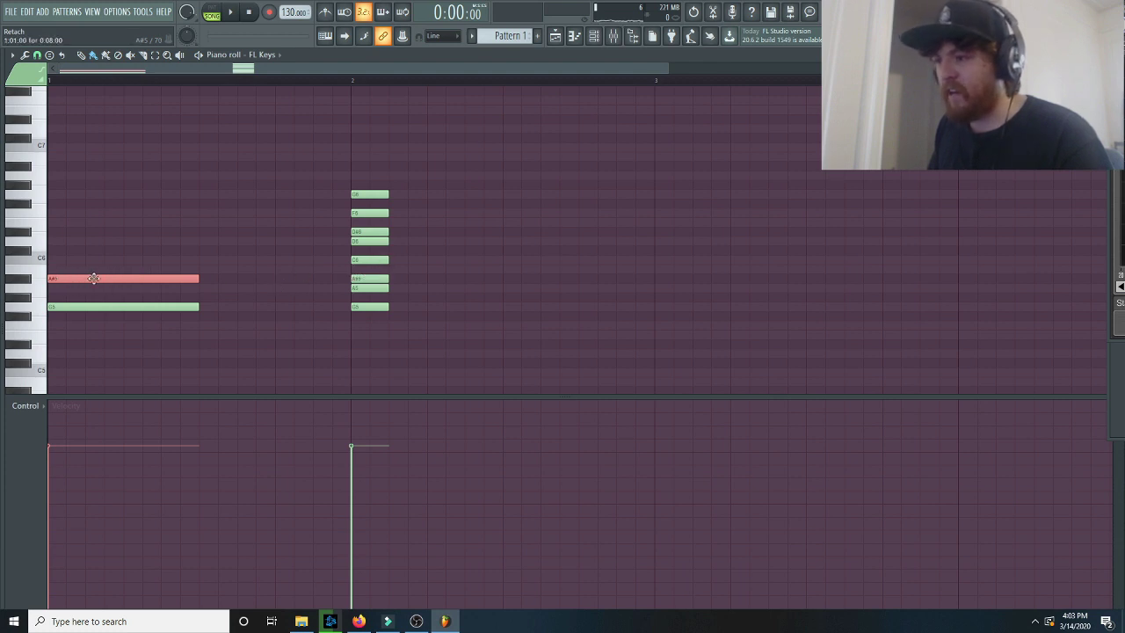
pyautogui.moveTo(61, 278); pyautogui.dragTo(46, 240)
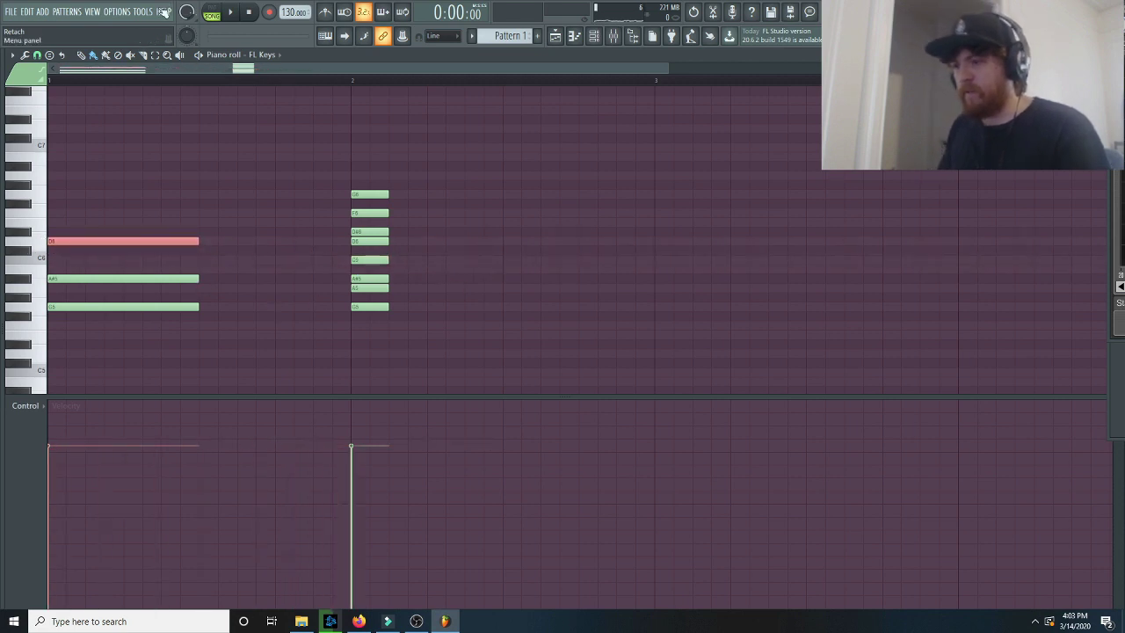
# Step: Switch playback to pattern mode and play back the first chord
pyautogui.click(212, 12)
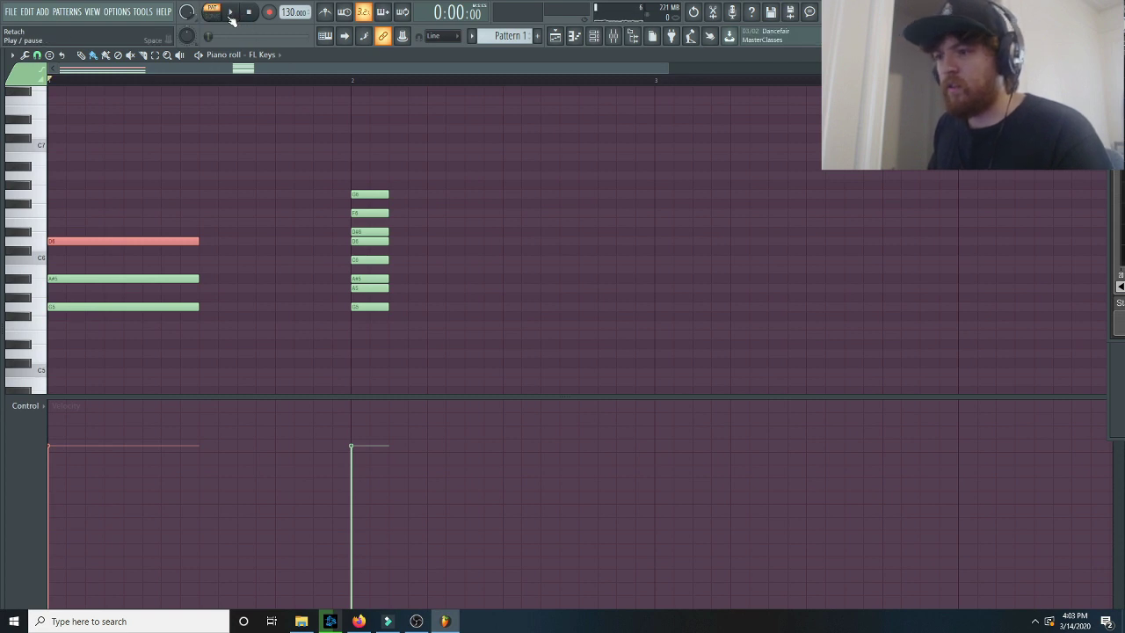
pyautogui.click(230, 12)
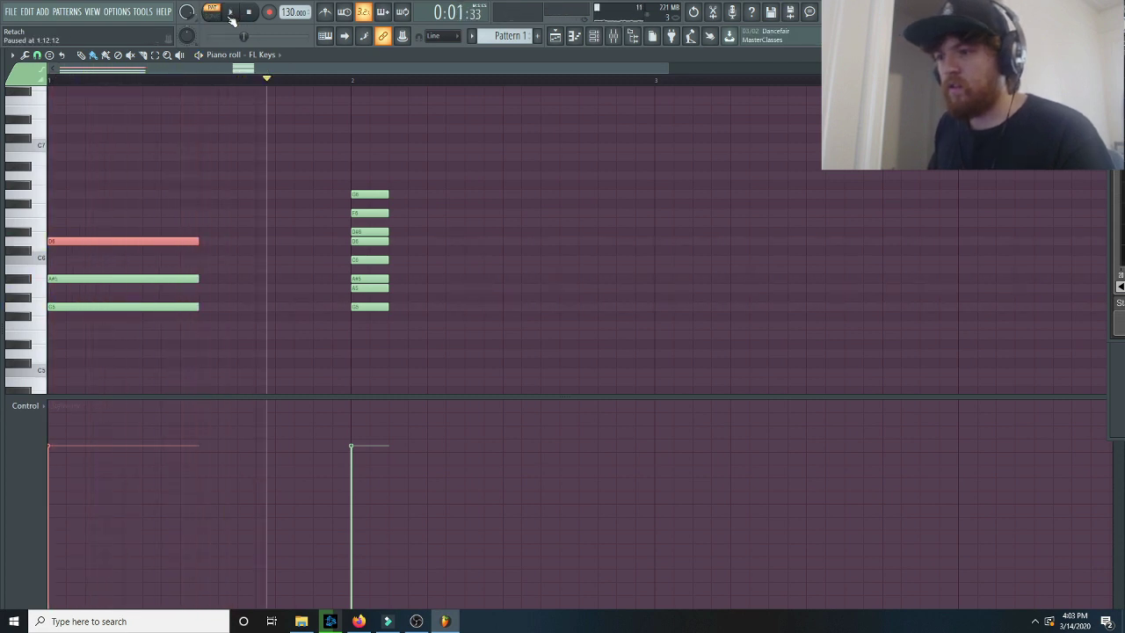
pyautogui.hotkey('alt', 'Tab')
pyautogui.click(404, 69)
# Step: Add a half-bar chord of A#5, D6 and F6 directly after the first chord, and play back the pattern
pyautogui.click(146, 307)
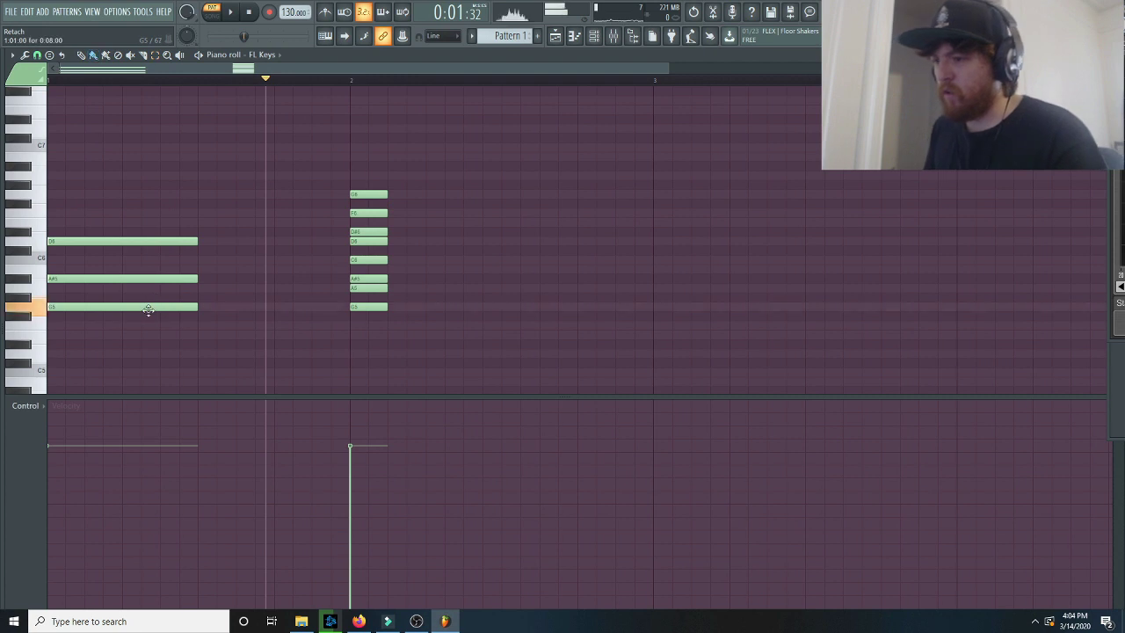
pyautogui.click(202, 281)
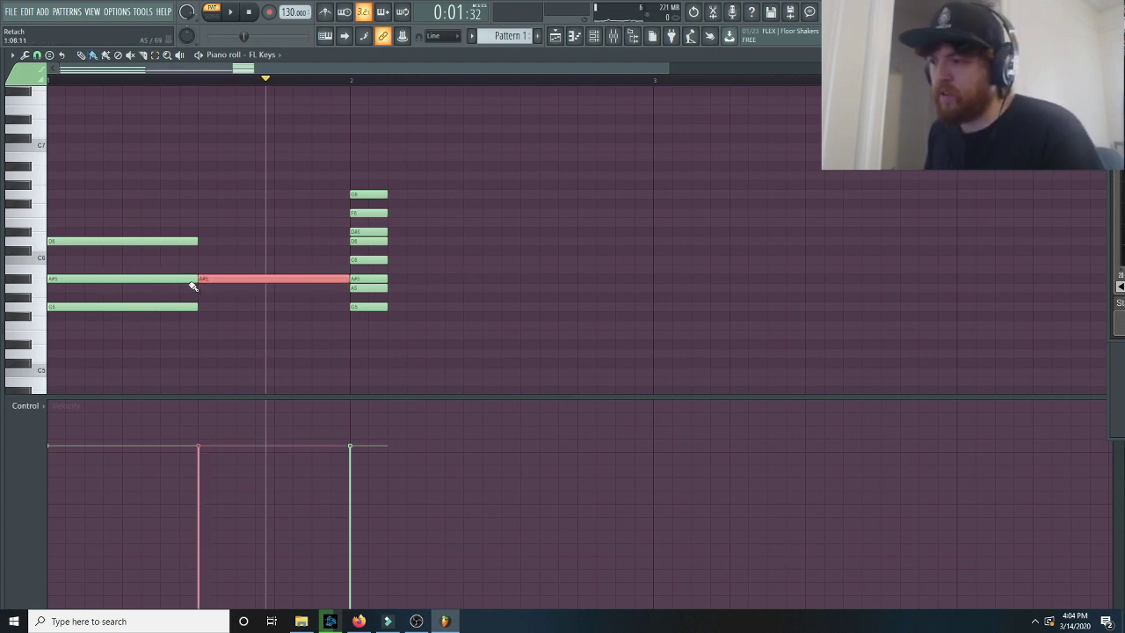
pyautogui.moveTo(248, 260)
pyautogui.mouseDown()
pyautogui.moveTo(439, 260)
pyautogui.moveTo(249, 261)
pyautogui.moveTo(239, 241)
pyautogui.mouseUp()
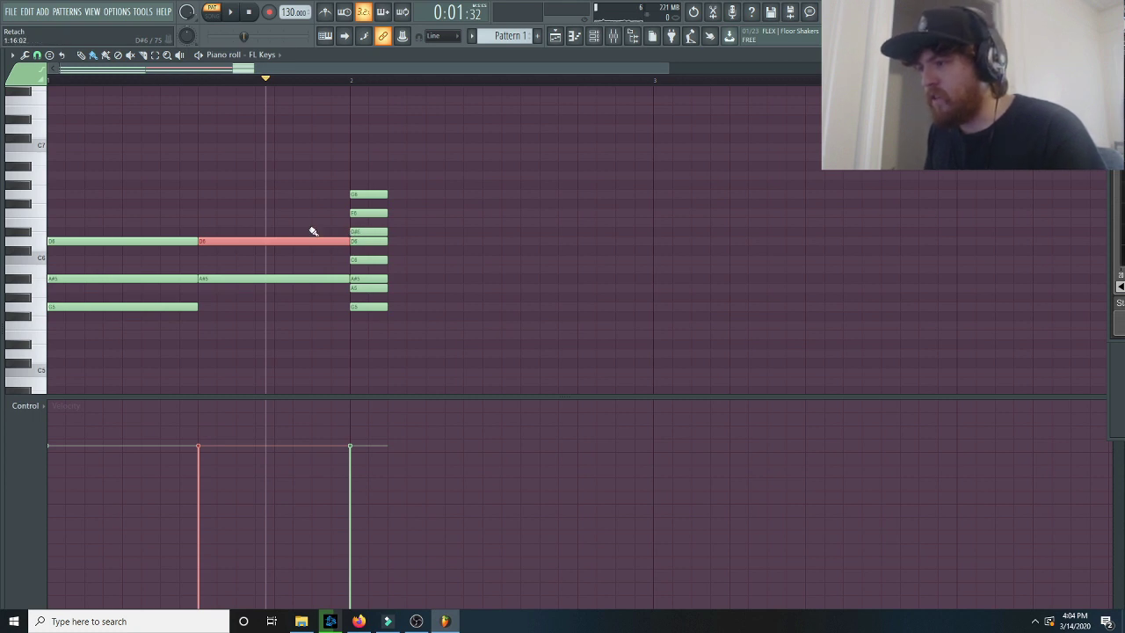
pyautogui.click(202, 212)
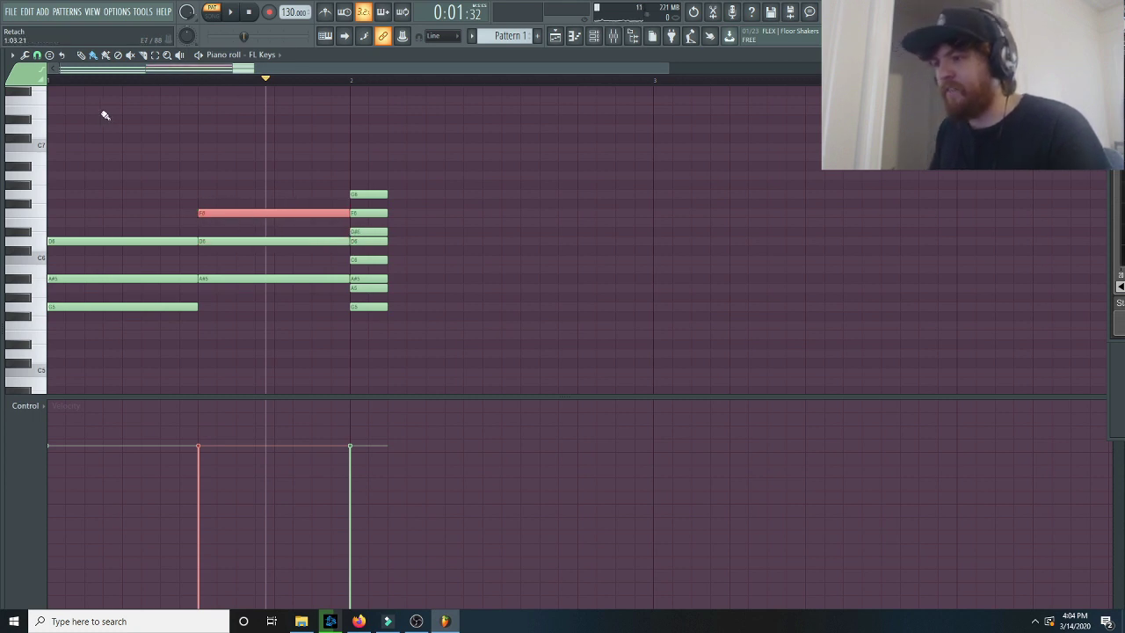
pyautogui.press('space')
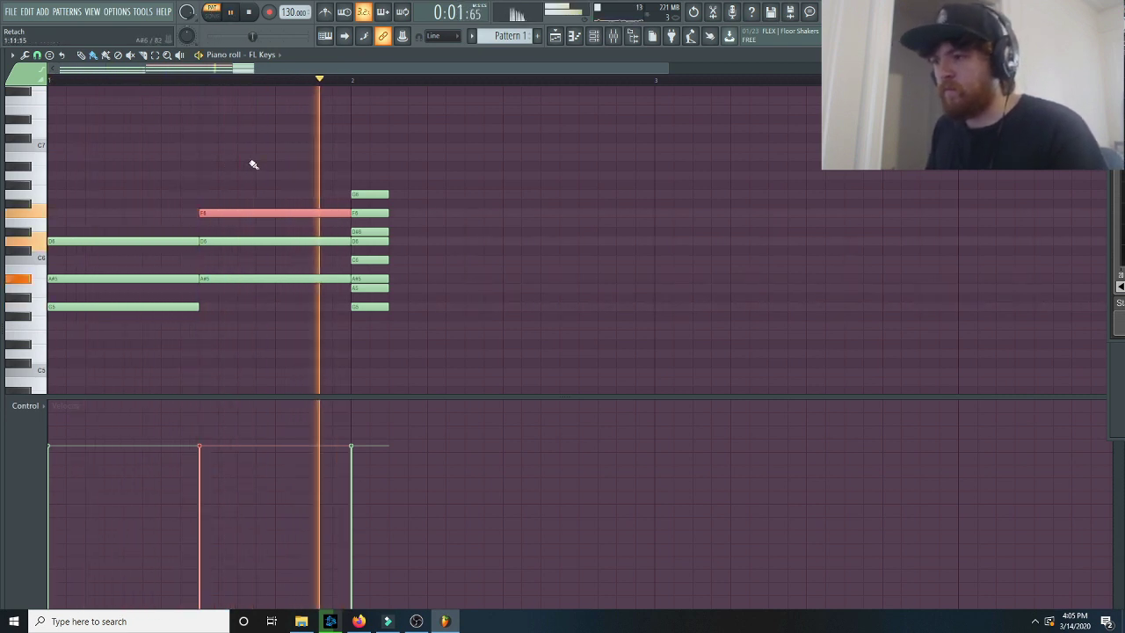
pyautogui.press('space')
# Step: Extend the scale stack at bar 2 an octave lower by copying its A5 to F6 notes down and adding G4
pyautogui.scroll(-2, 255, 222)
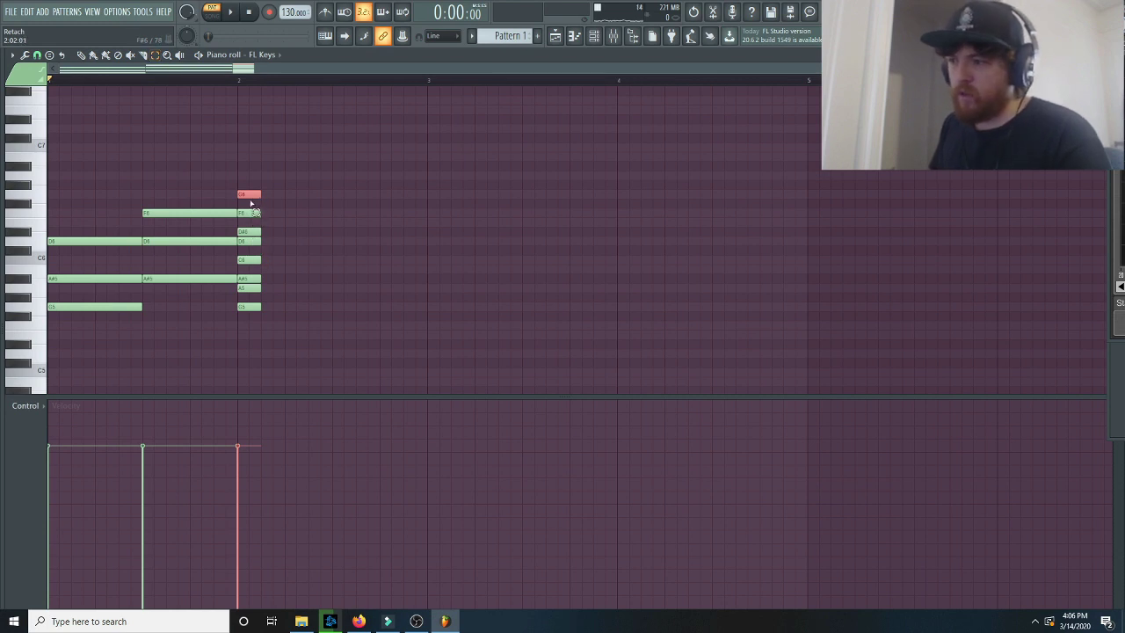
pyautogui.moveTo(255, 204); pyautogui.dragTo(264, 297)
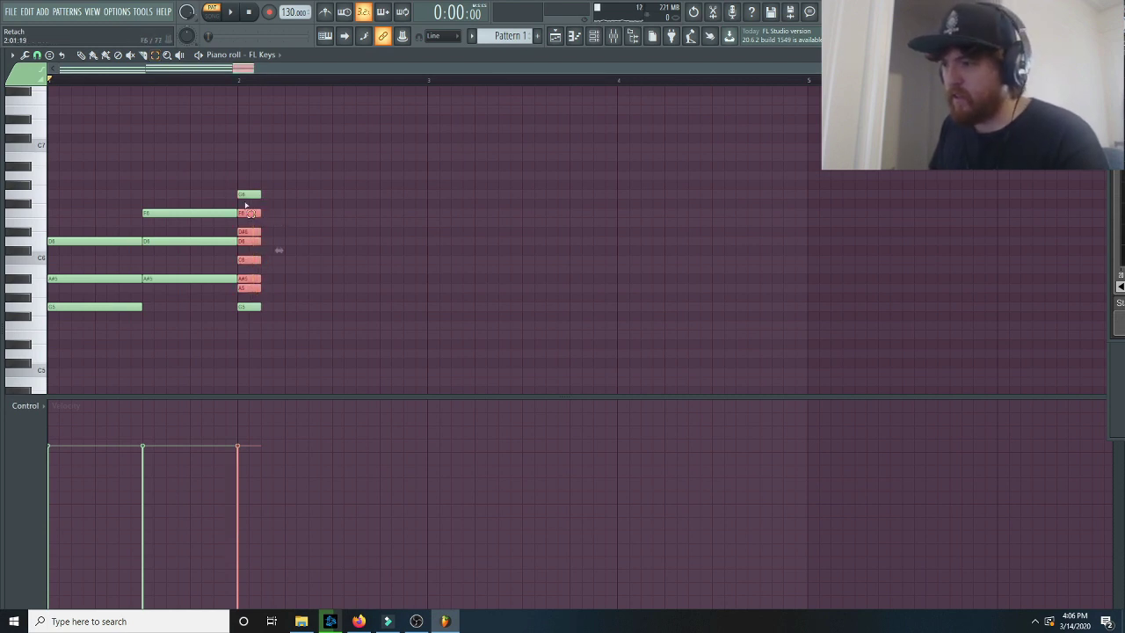
pyautogui.moveTo(261, 195); pyautogui.dragTo(250, 283)
pyautogui.click(256, 225)
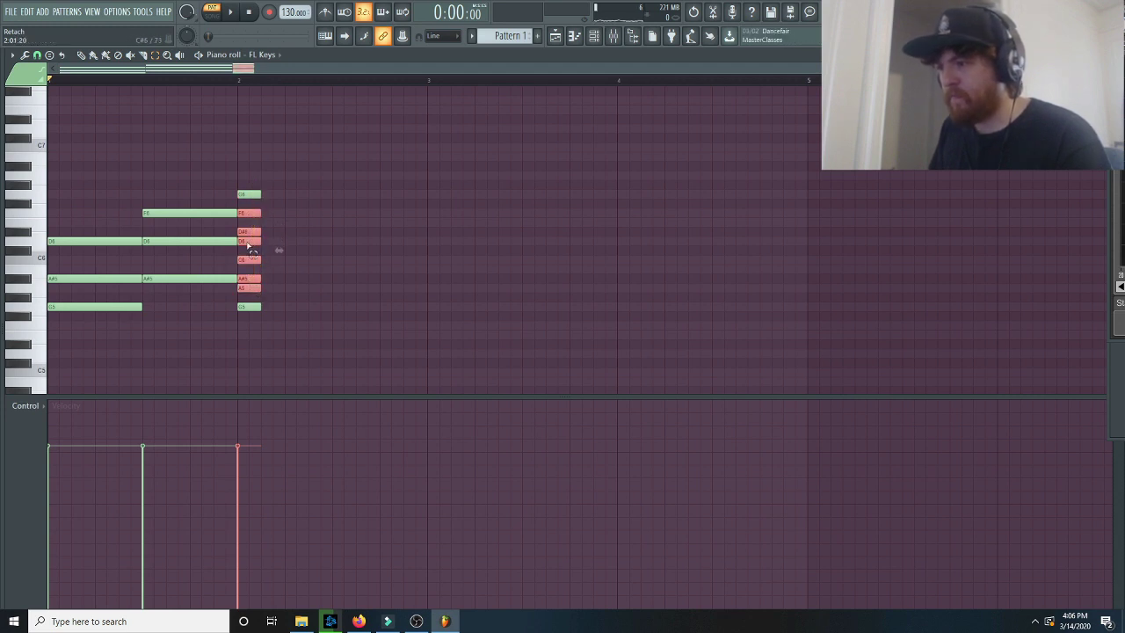
pyautogui.moveTo(249, 214); pyautogui.dragTo(251, 330)
pyautogui.scroll(-2, 290, 325)
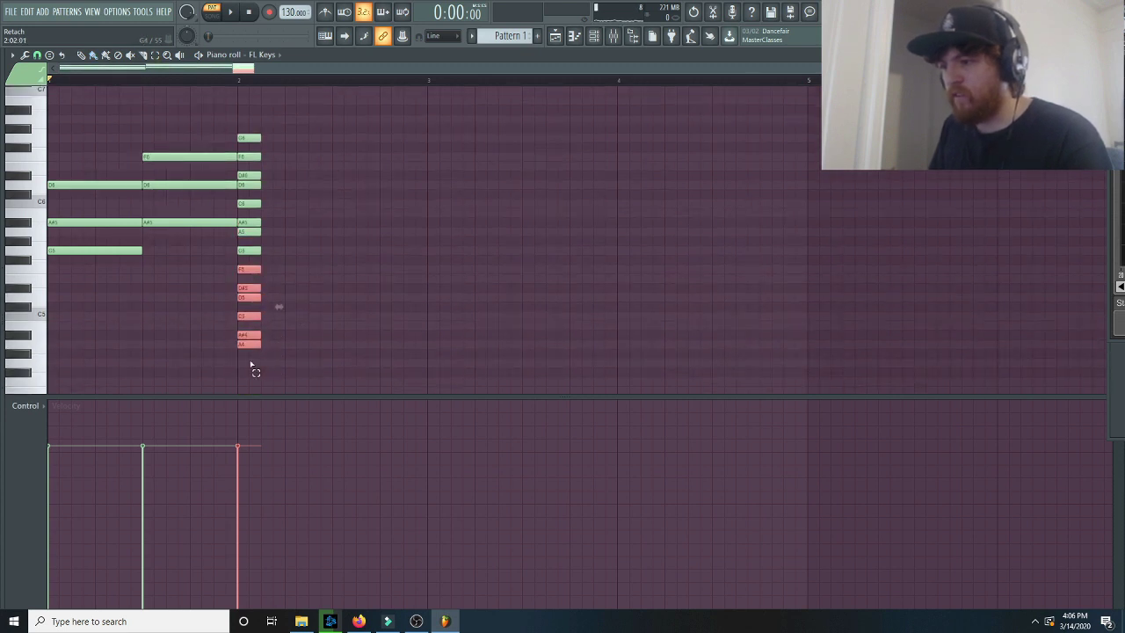
pyautogui.keyDown('ctrl'); pyautogui.click(251, 365); pyautogui.keyUp('ctrl')
pyautogui.click(245, 364)
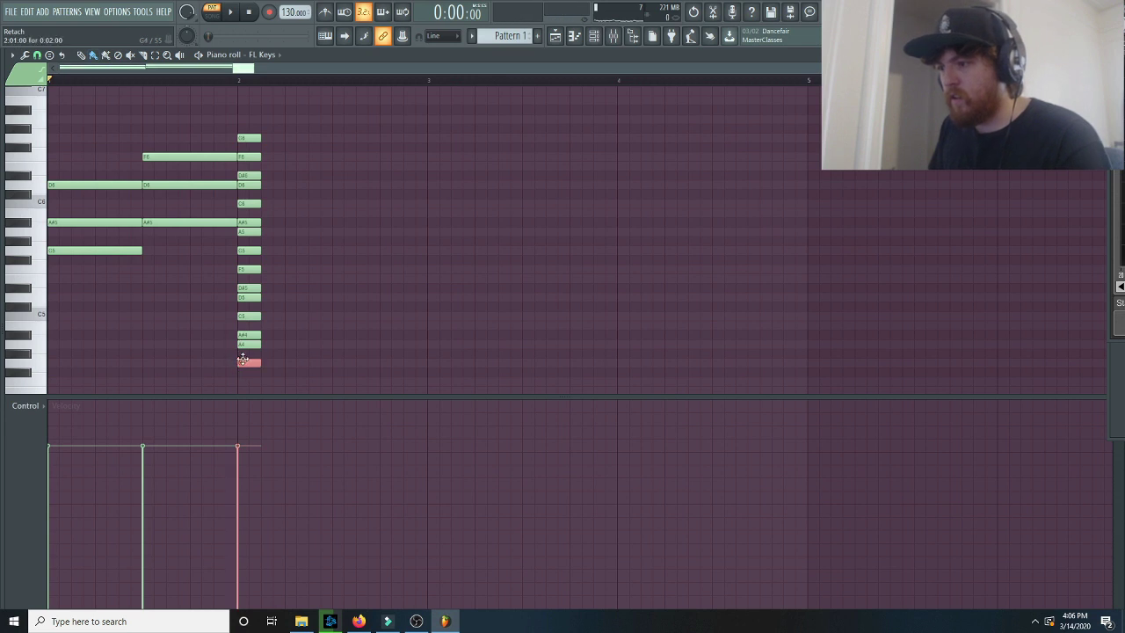
# Step: Select the entire two-octave scale stack and move it to the start of bar 3
pyautogui.moveTo(234, 124); pyautogui.dragTo(279, 385)
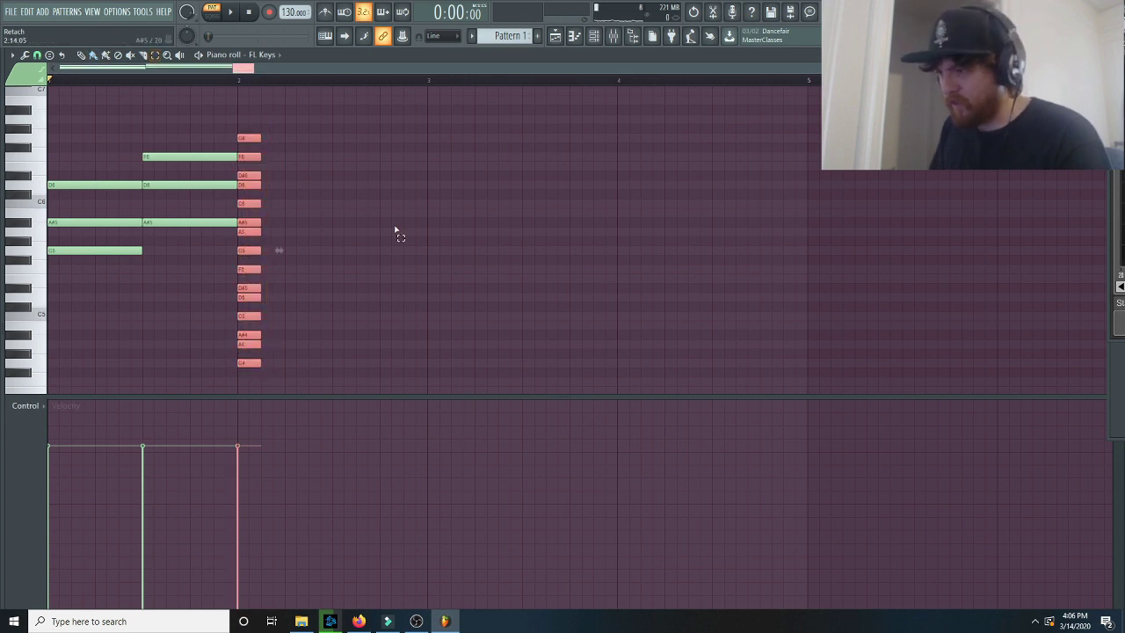
pyautogui.click(235, 157)
pyautogui.moveTo(260, 136); pyautogui.dragTo(275, 353)
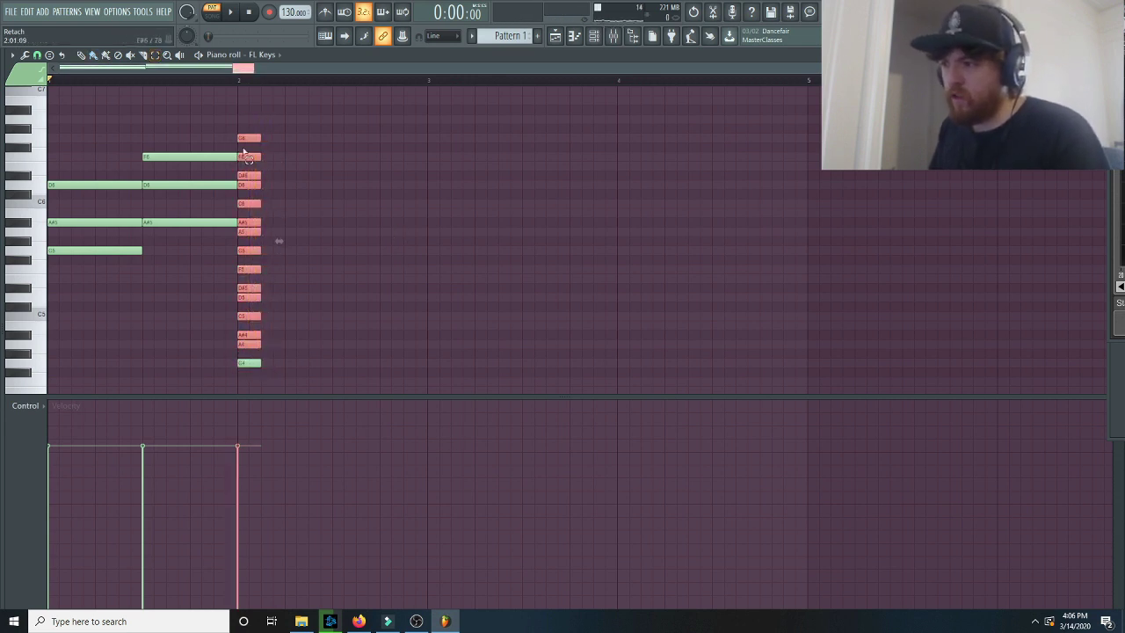
pyautogui.moveTo(253, 116); pyautogui.dragTo(255, 376)
pyautogui.moveTo(258, 115); pyautogui.dragTo(258, 377)
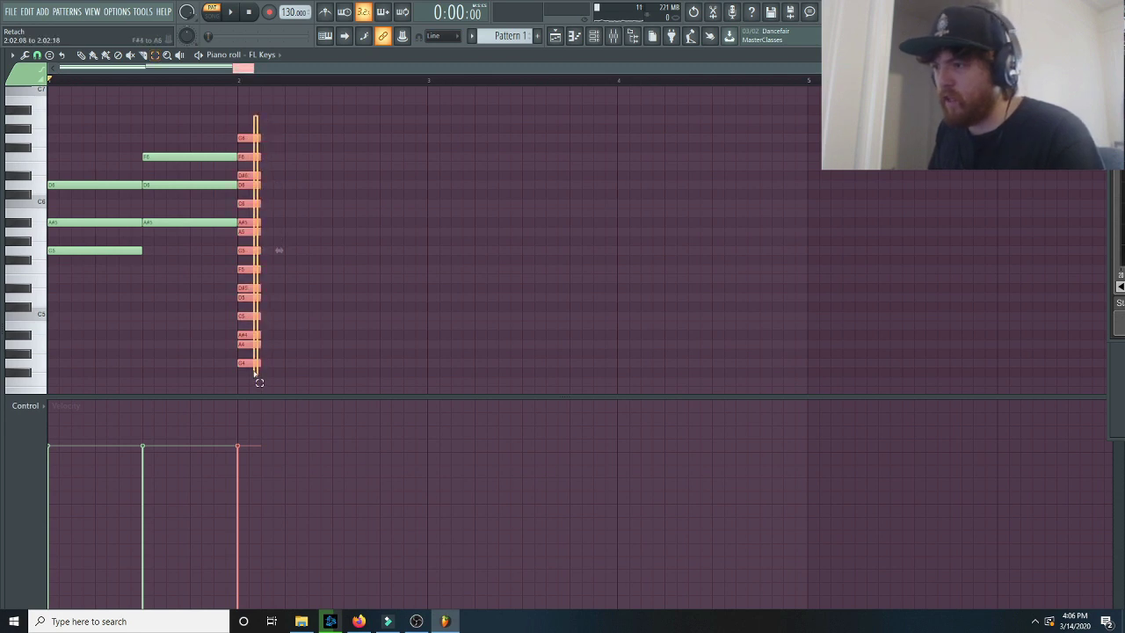
pyautogui.moveTo(245, 140); pyautogui.dragTo(430, 137)
pyautogui.click(250, 134)
# Step: Add a half-bar chord of D#5, G5 and A#5 at the start of bar 2, and play back the progression
pyautogui.click(210, 222)
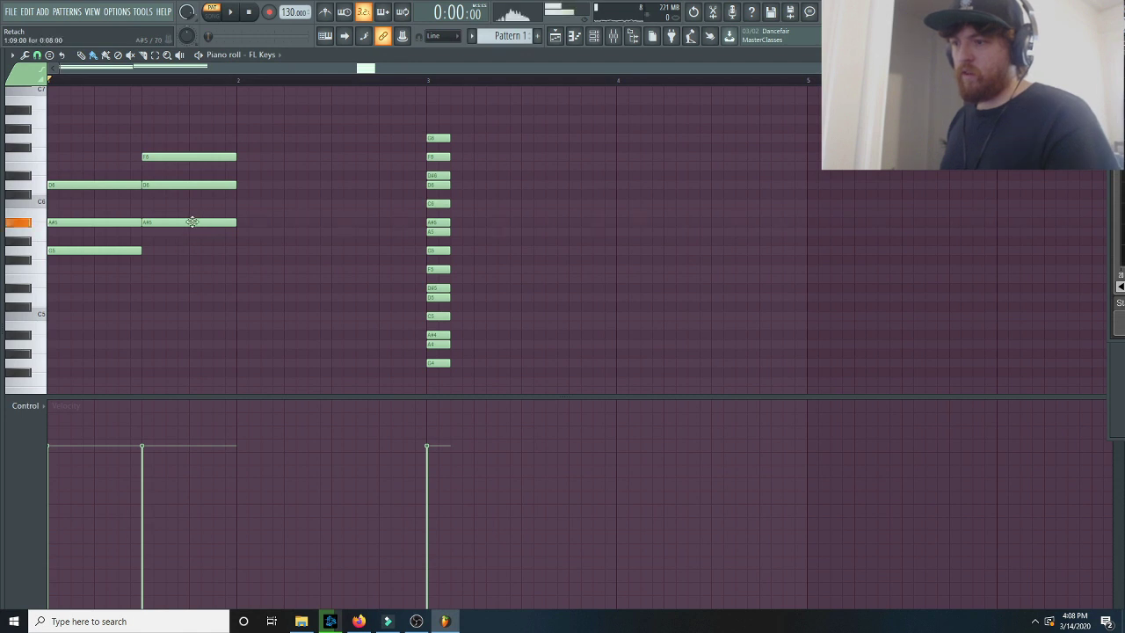
pyautogui.click(241, 289)
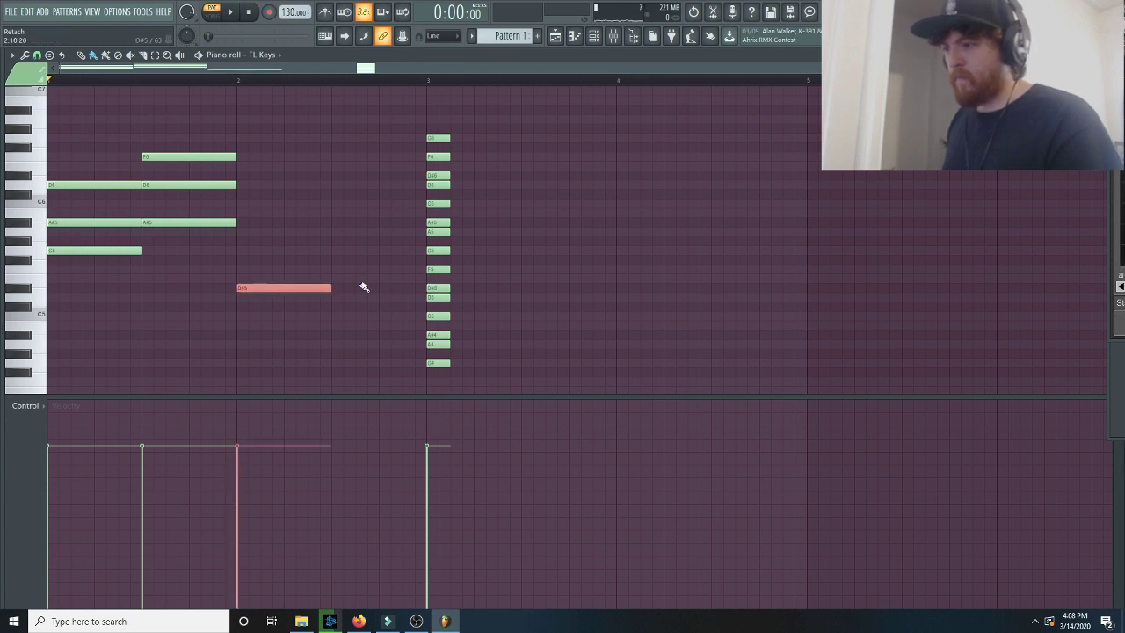
pyautogui.moveTo(238, 273); pyautogui.dragTo(248, 247)
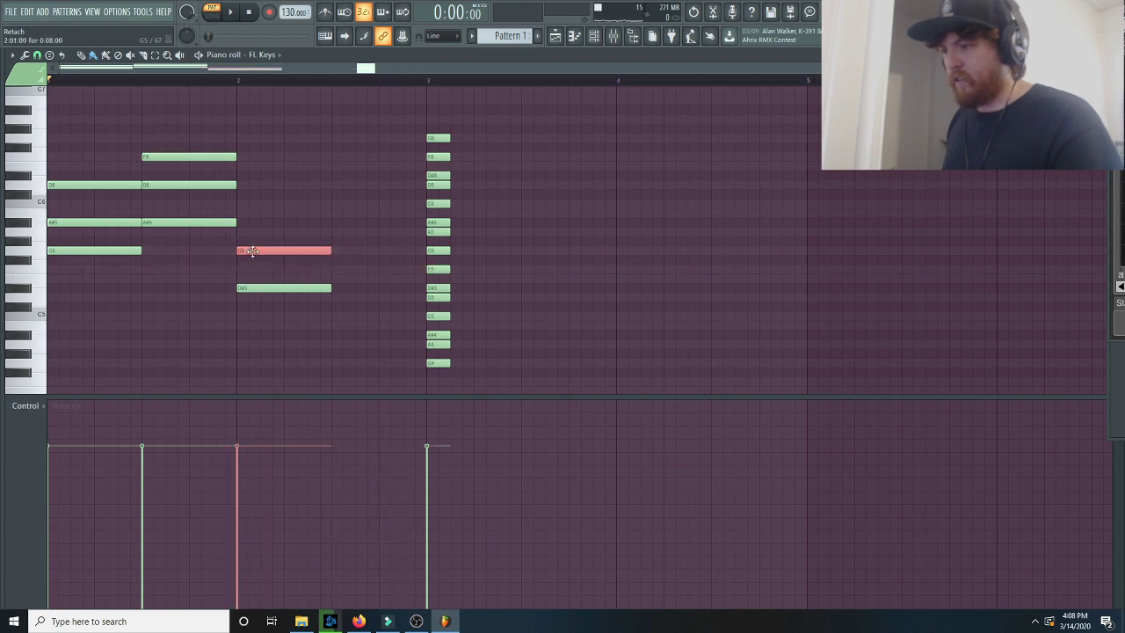
pyautogui.click(247, 222)
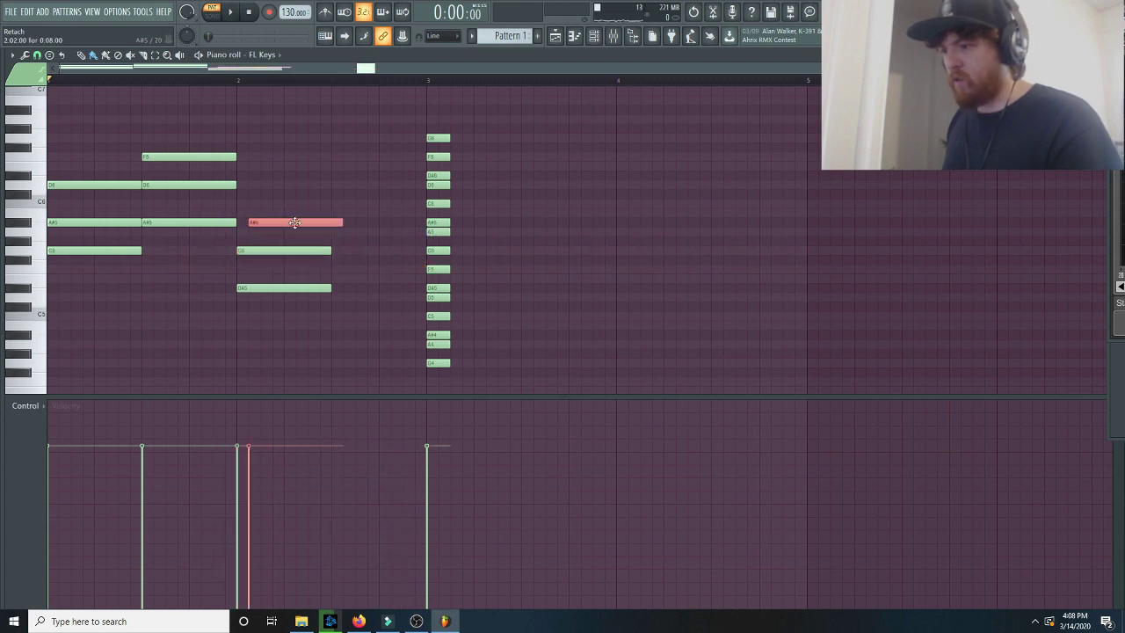
pyautogui.press('space')
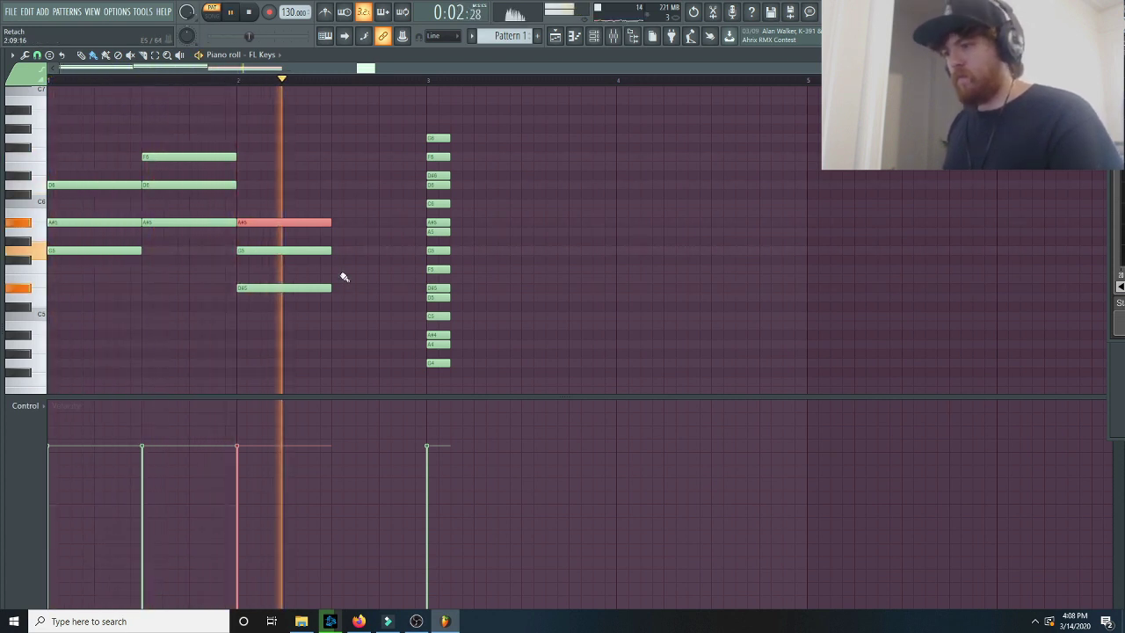
pyautogui.press('space')
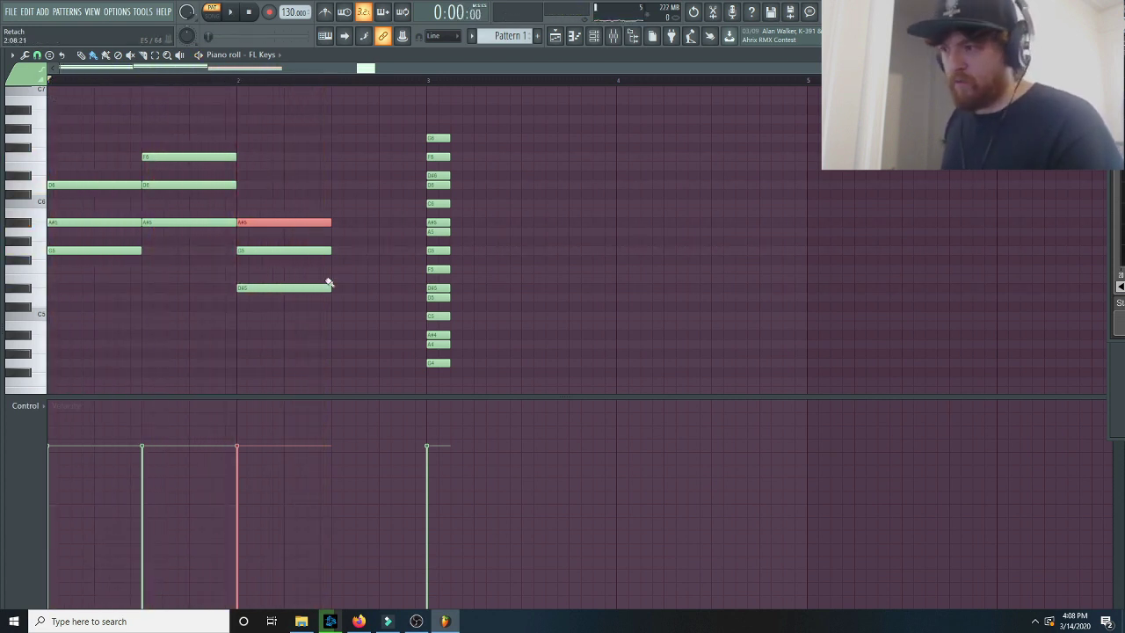
pyautogui.click(239, 222)
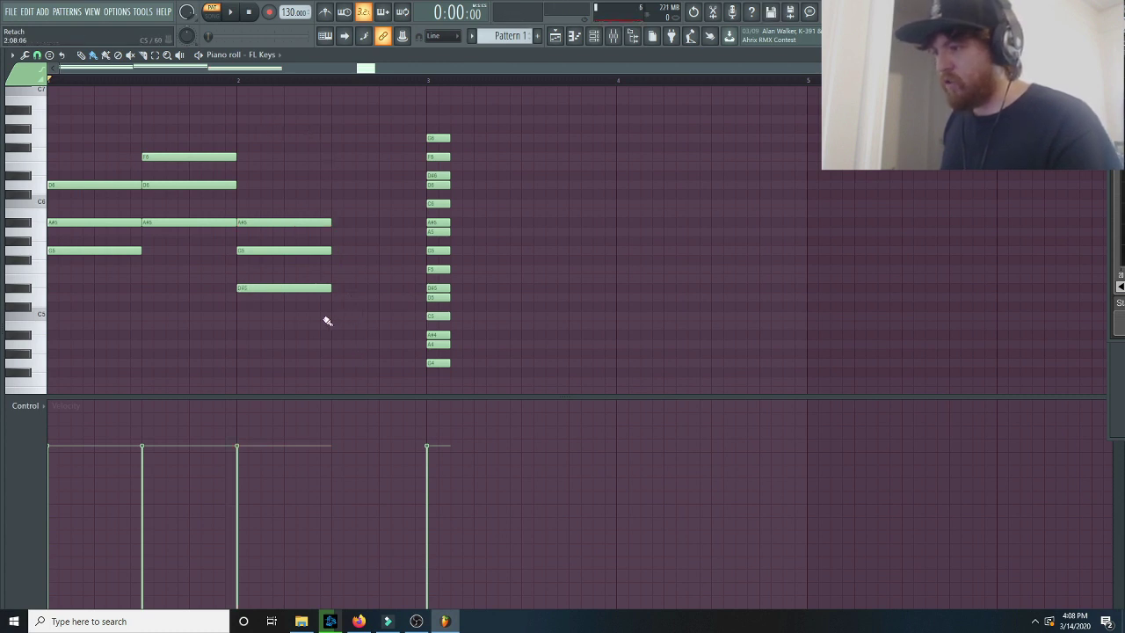
# Step: Add a half-bar chord of C5, D#5 and G5 in the second half of bar 2, and play back the progression
pyautogui.click(329, 318)
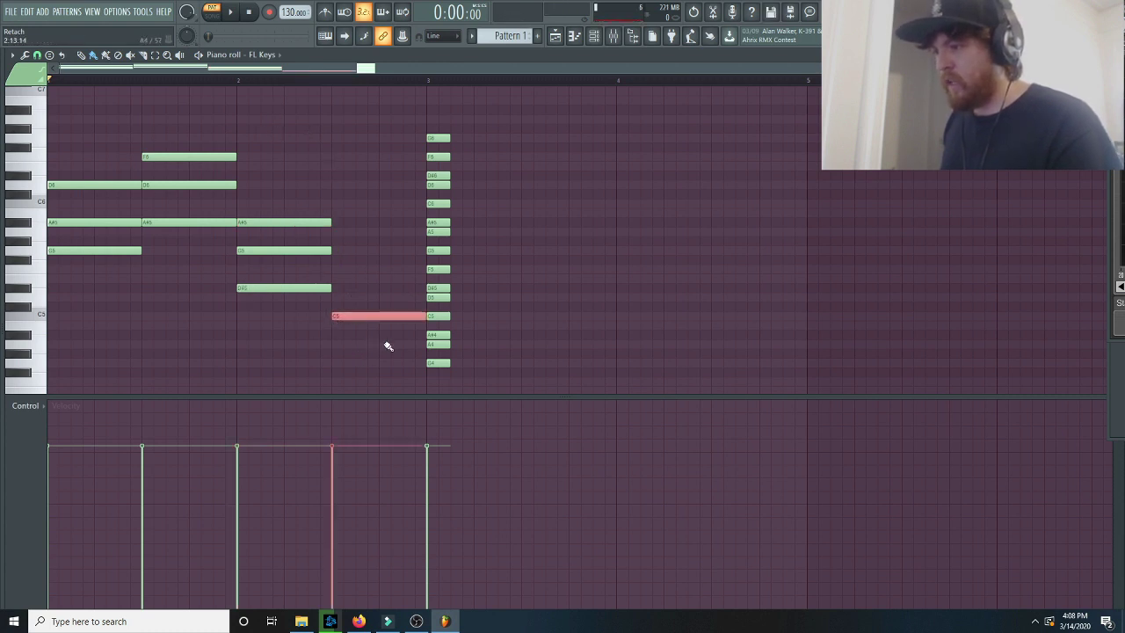
pyautogui.click(339, 289)
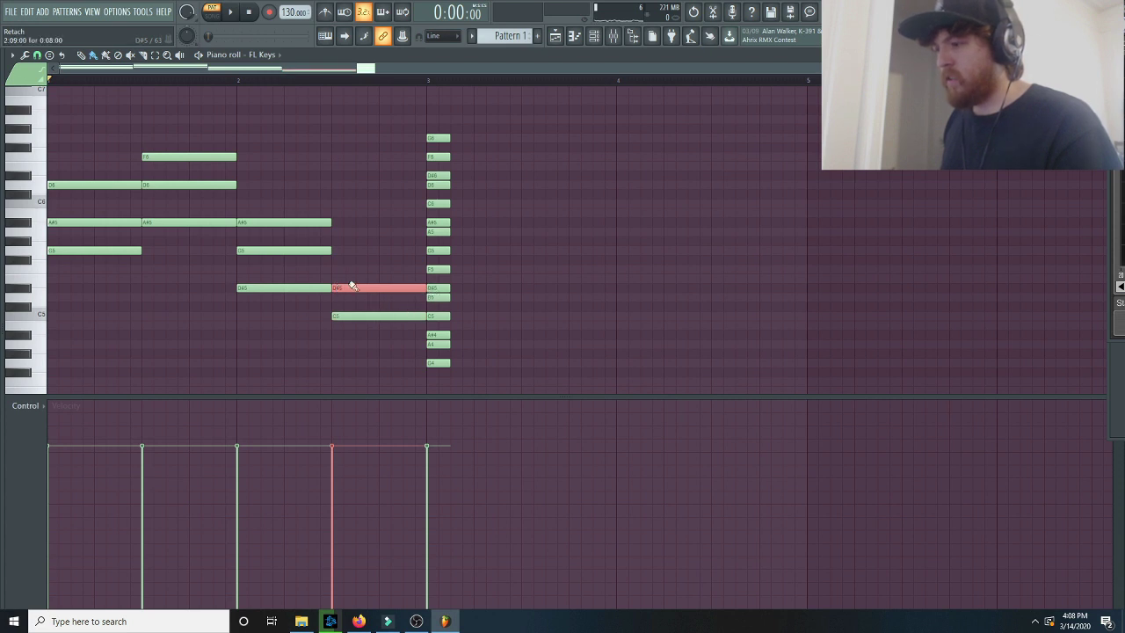
pyautogui.click(337, 250)
pyautogui.press('space')
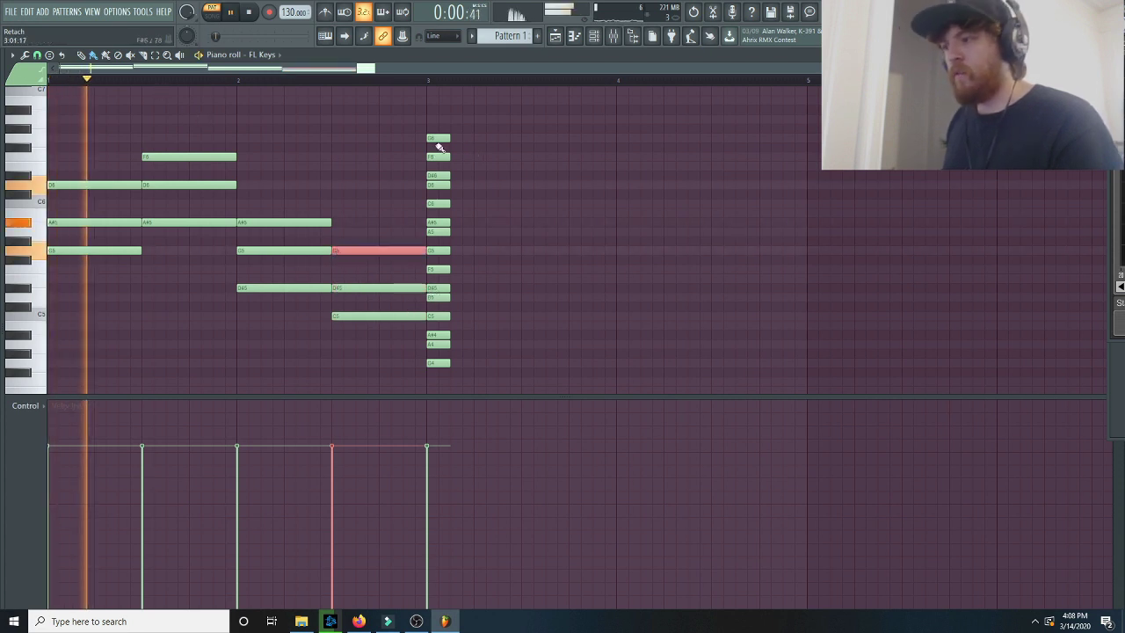
# Step: Mute the scale stack at bar 3, set the time selection to bars 1 and 2, and stop playback
pyautogui.moveTo(435, 132); pyautogui.dragTo(442, 365)
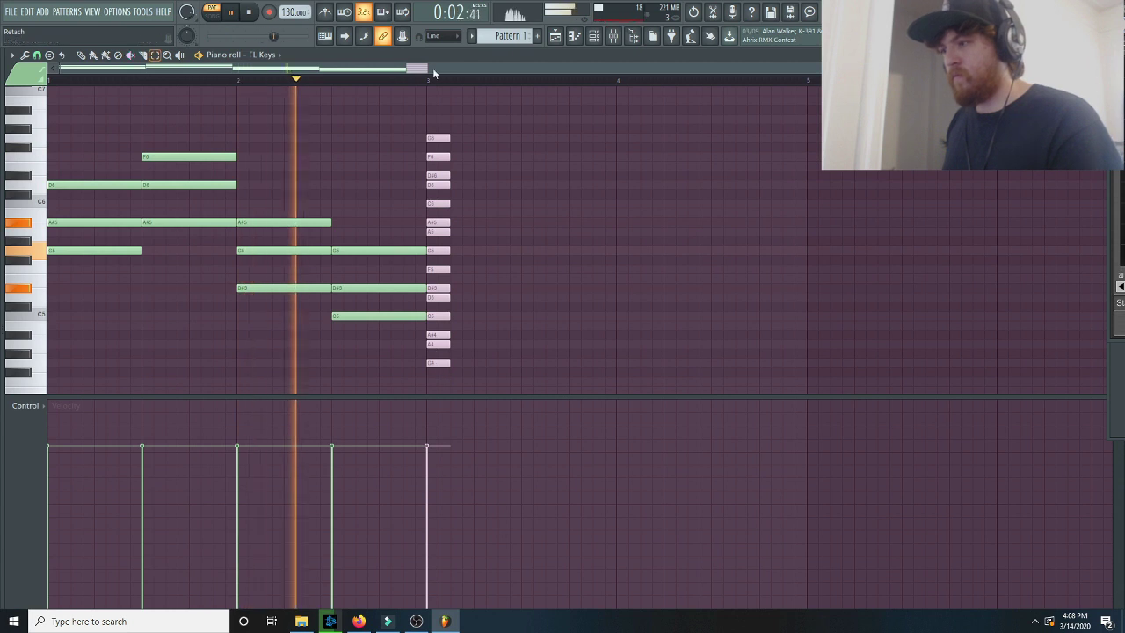
pyautogui.moveTo(430, 79); pyautogui.dragTo(48, 79)
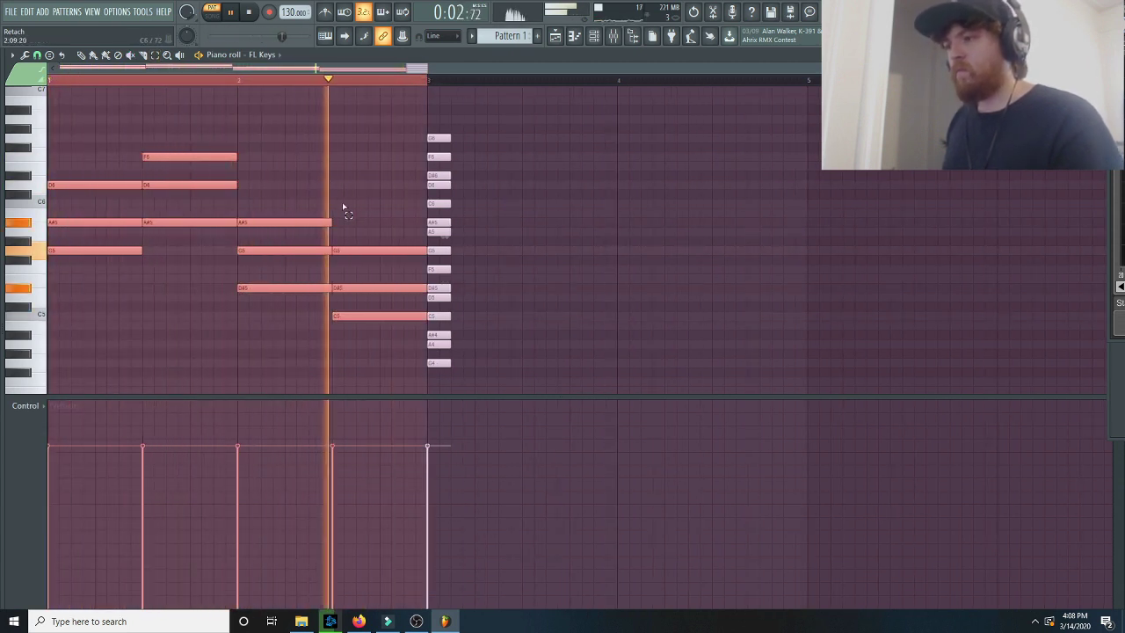
pyautogui.press('space')
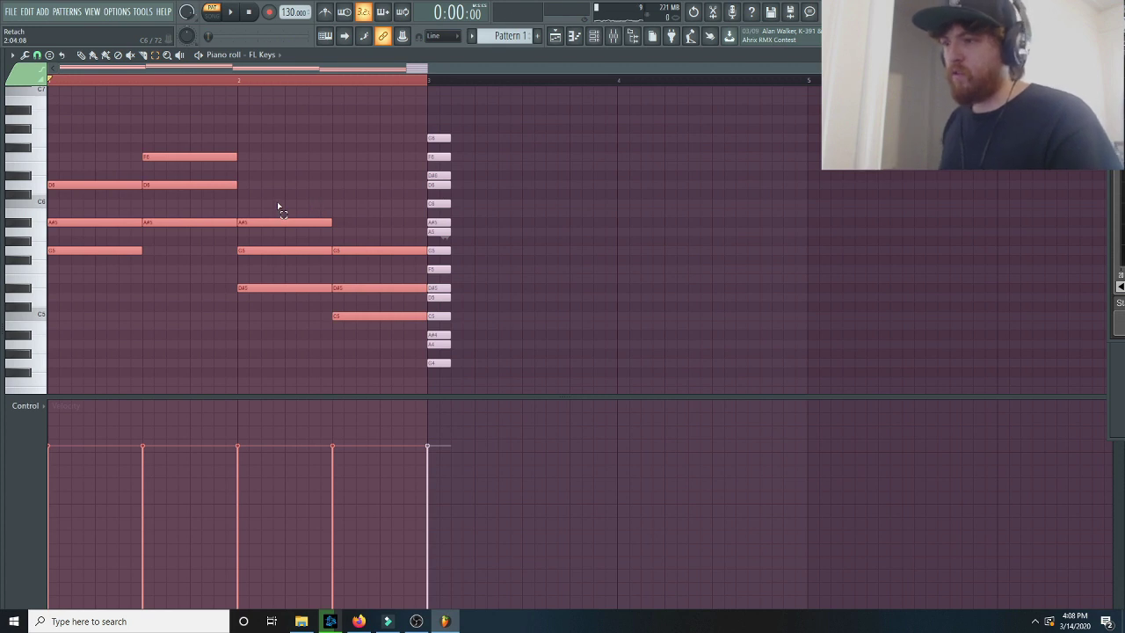
# Step: Move the D#5 root note of the chord at the start of bar 2 up one octave
pyautogui.hotkey('ctrl', 'd')
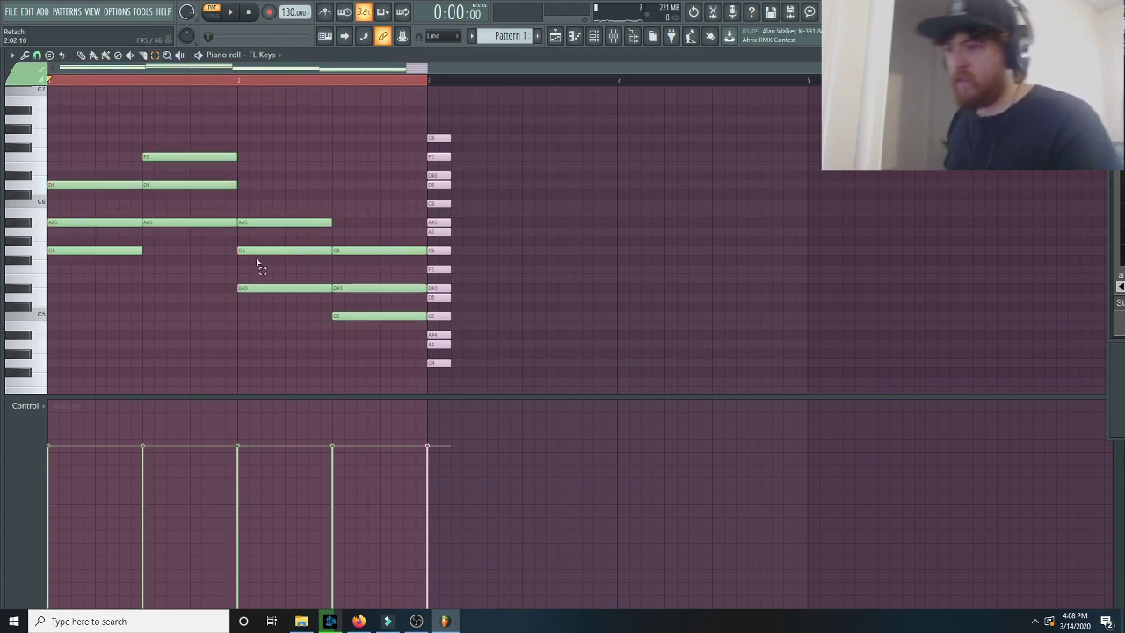
pyautogui.moveTo(269, 264); pyautogui.dragTo(278, 343)
pyautogui.hotkey('ctrl', 'd')
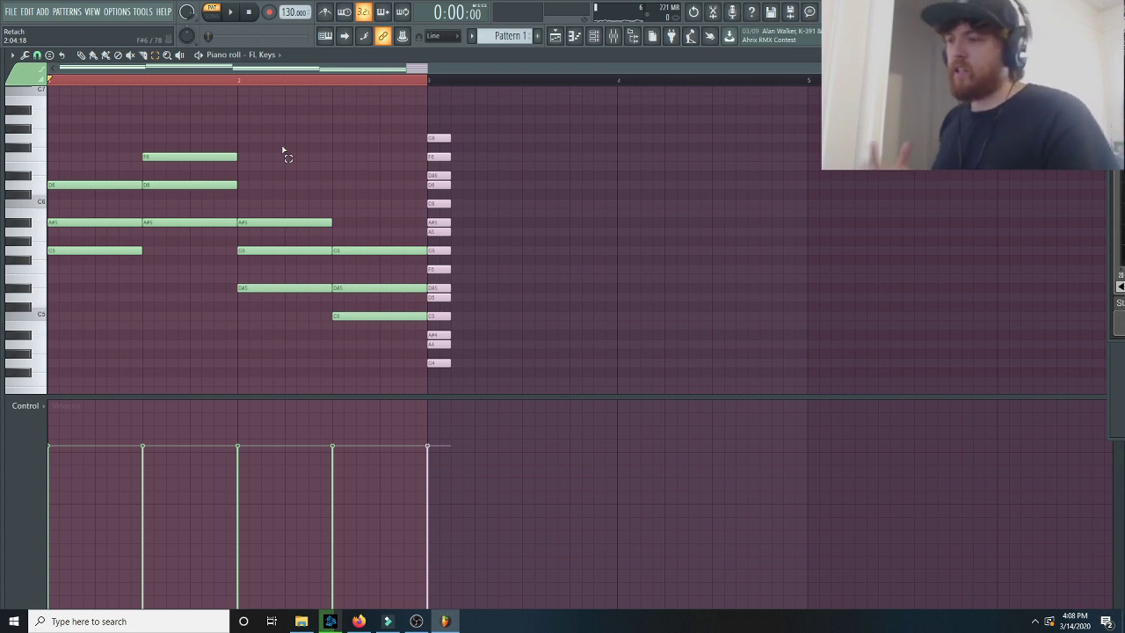
pyautogui.press('z')
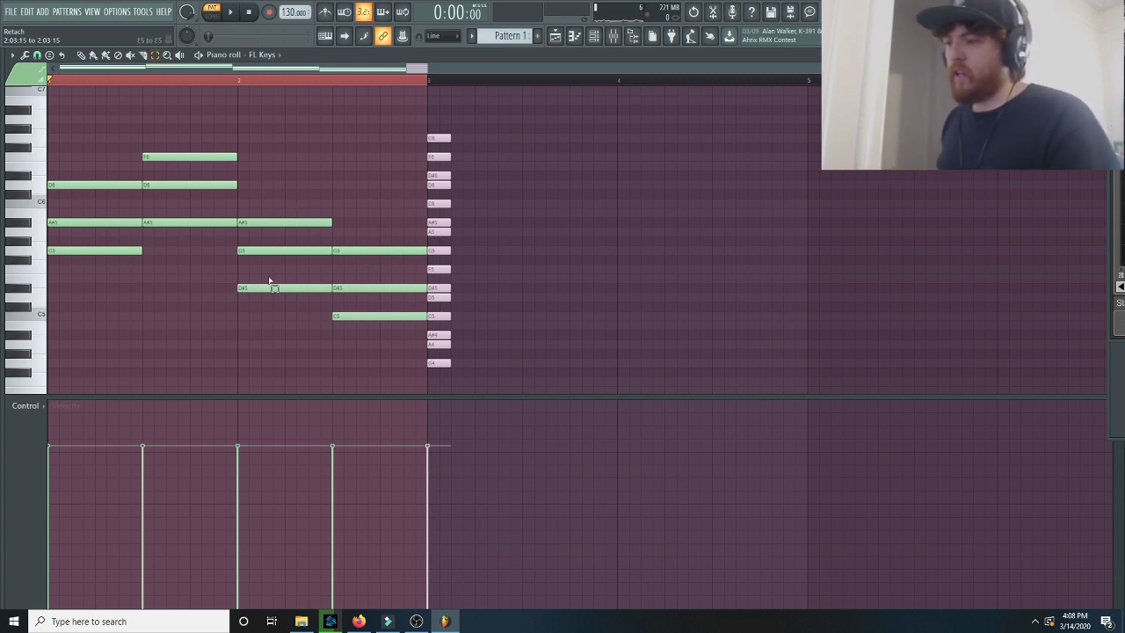
pyautogui.moveTo(269, 281); pyautogui.dragTo(277, 334)
pyautogui.moveTo(369, 311); pyautogui.dragTo(371, 328)
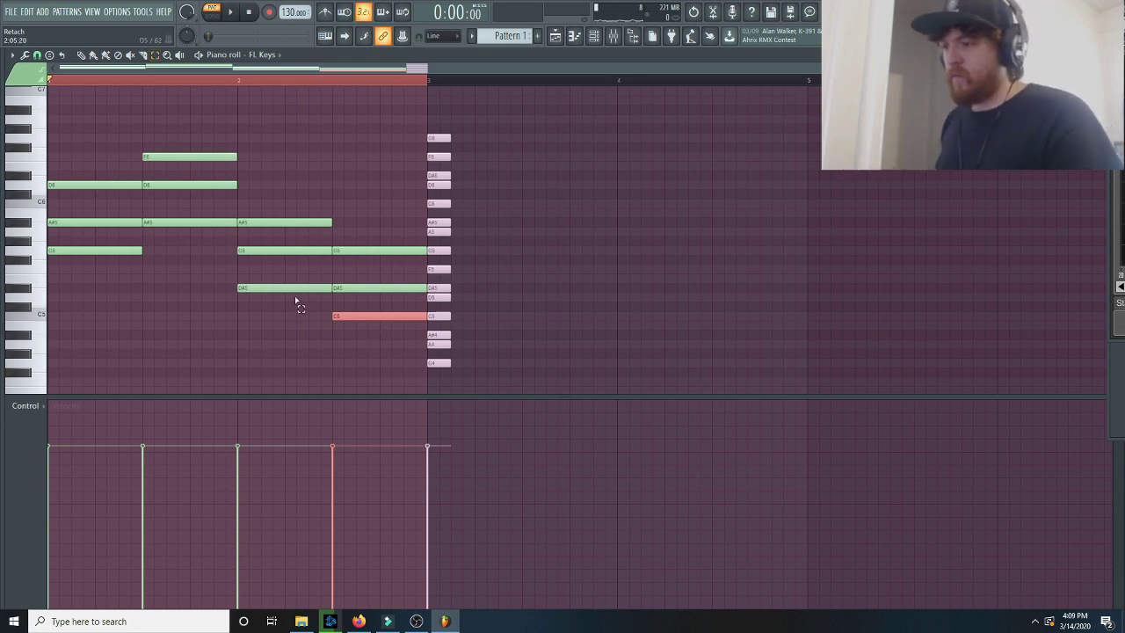
pyautogui.moveTo(296, 301)
pyautogui.mouseDown()
pyautogui.moveTo(347, 326)
pyautogui.moveTo(288, 297)
pyautogui.mouseUp()
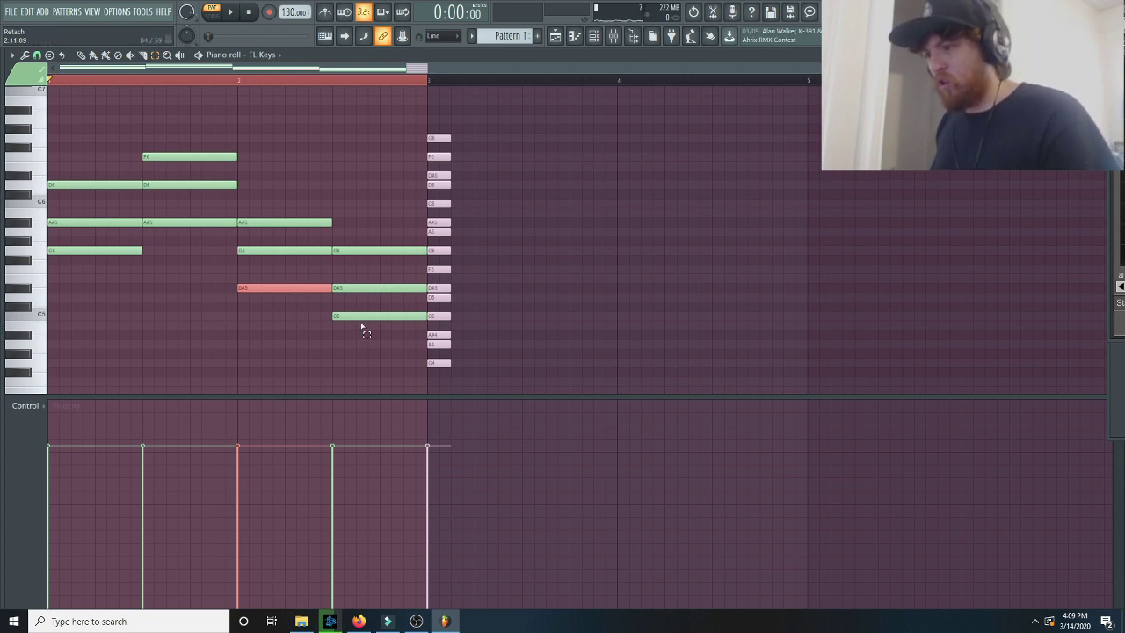
pyautogui.hotkey('ctrl', 'Up')
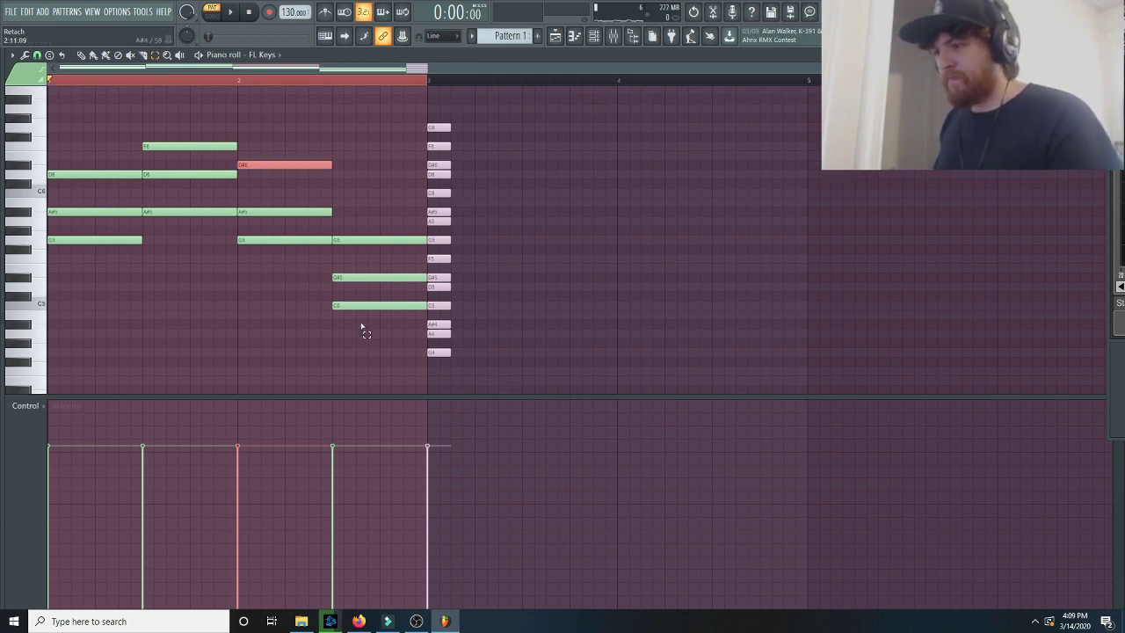
# Step: Move the C5 root note of the last chord in bar 2 up one octave, and play back the progression
pyautogui.click(177, 174)
pyautogui.moveTo(283, 152); pyautogui.dragTo(58, 204)
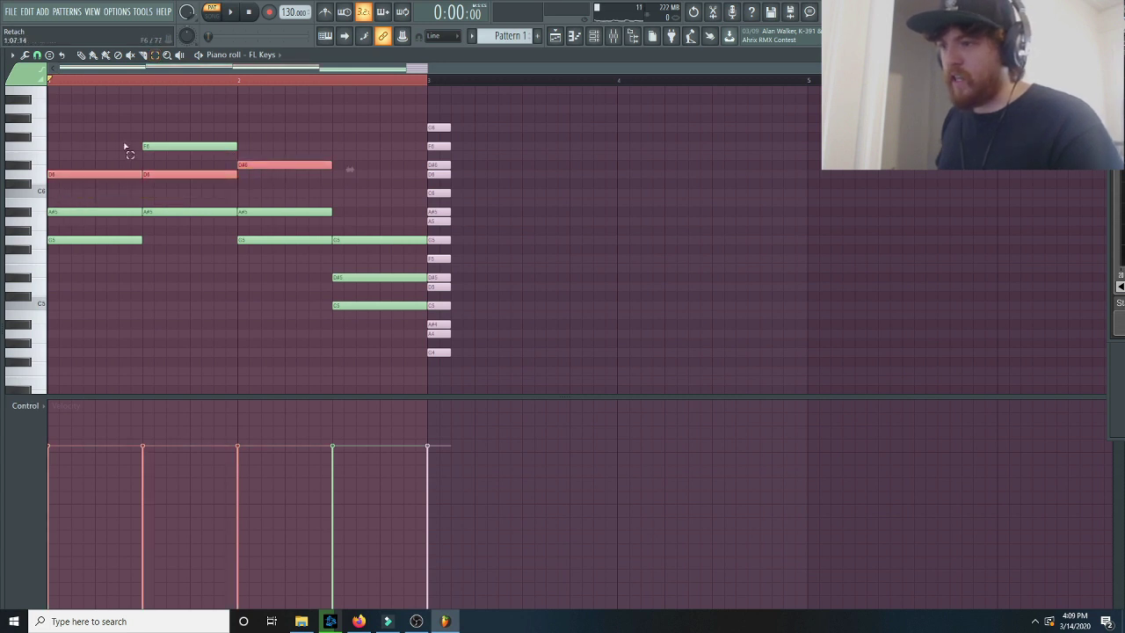
pyautogui.moveTo(126, 147); pyautogui.dragTo(279, 186)
pyautogui.moveTo(106, 158); pyautogui.dragTo(166, 269)
pyautogui.click(369, 294)
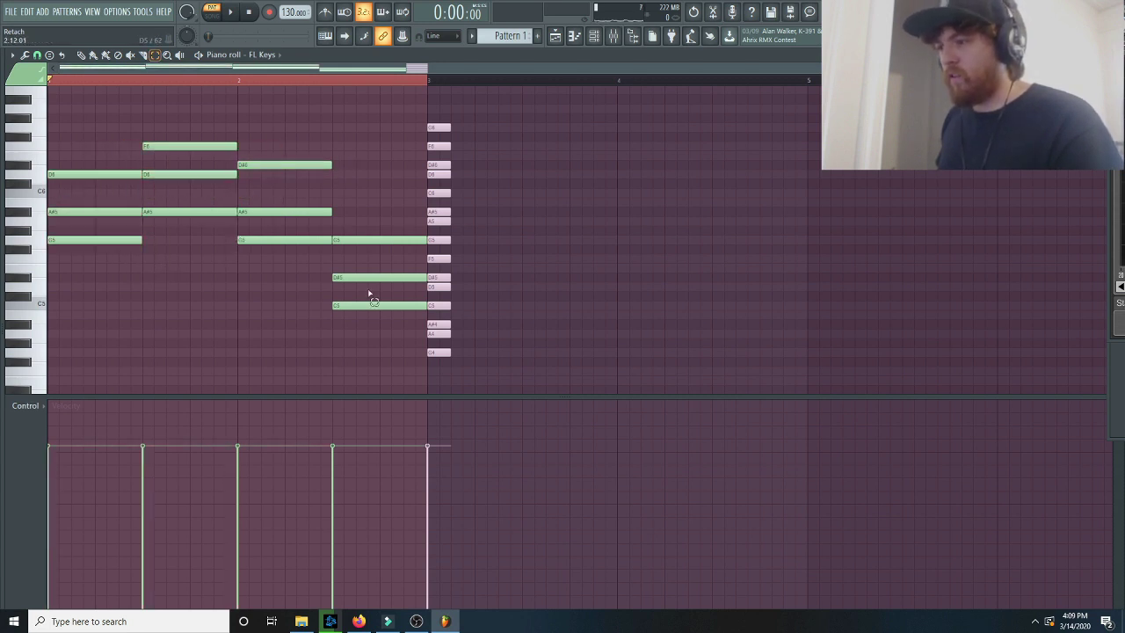
pyautogui.moveTo(369, 295); pyautogui.dragTo(379, 328)
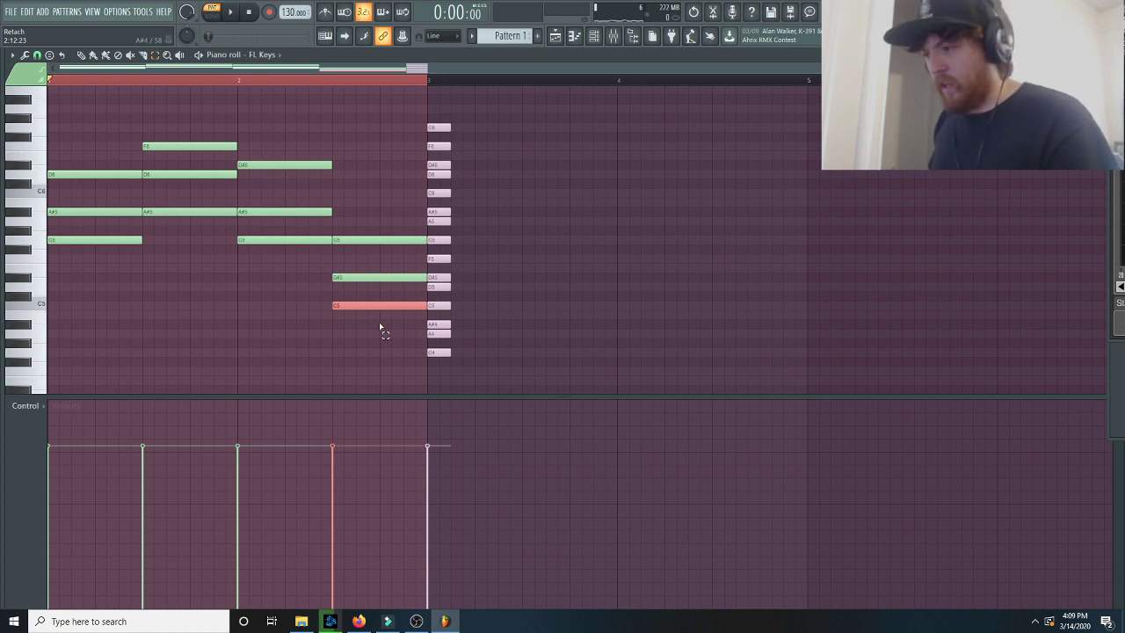
pyautogui.hotkey('ctrl', 'Up')
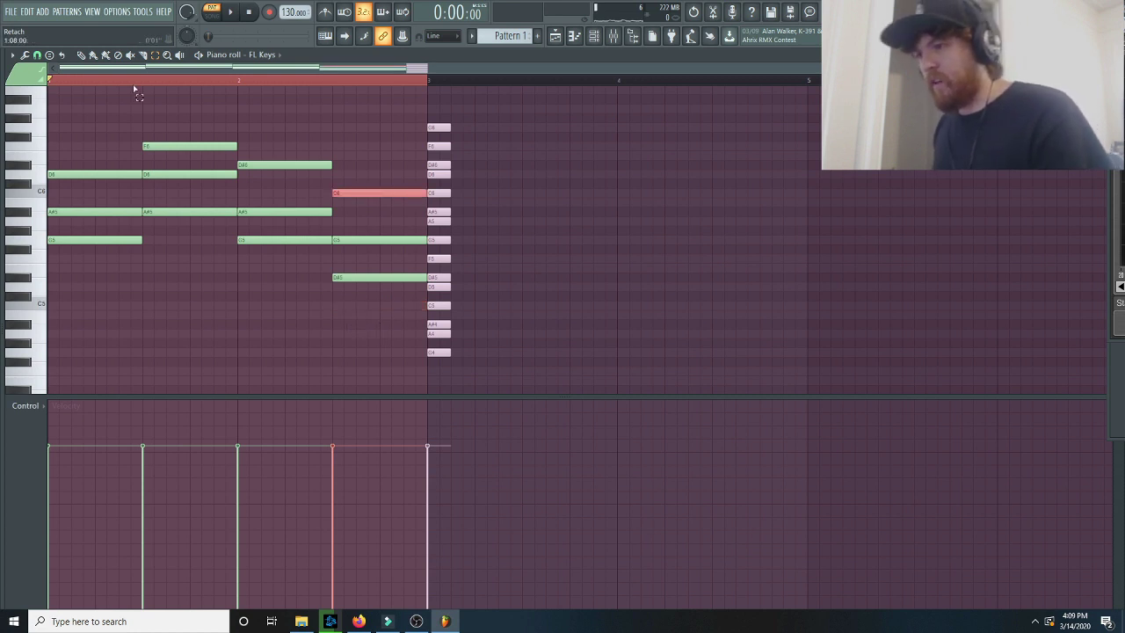
pyautogui.press('space')
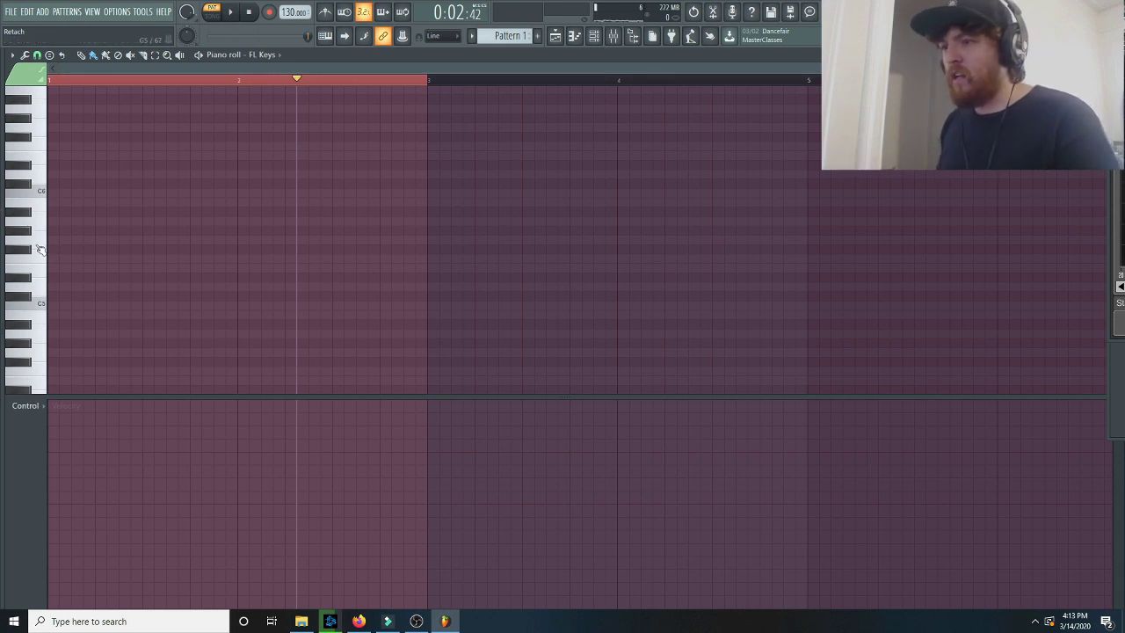
# Step: In the empty pattern, stack half-bar notes of the C major scale from C5 to C6 at the start of bar 1
pyautogui.scroll(2, 44, 224)
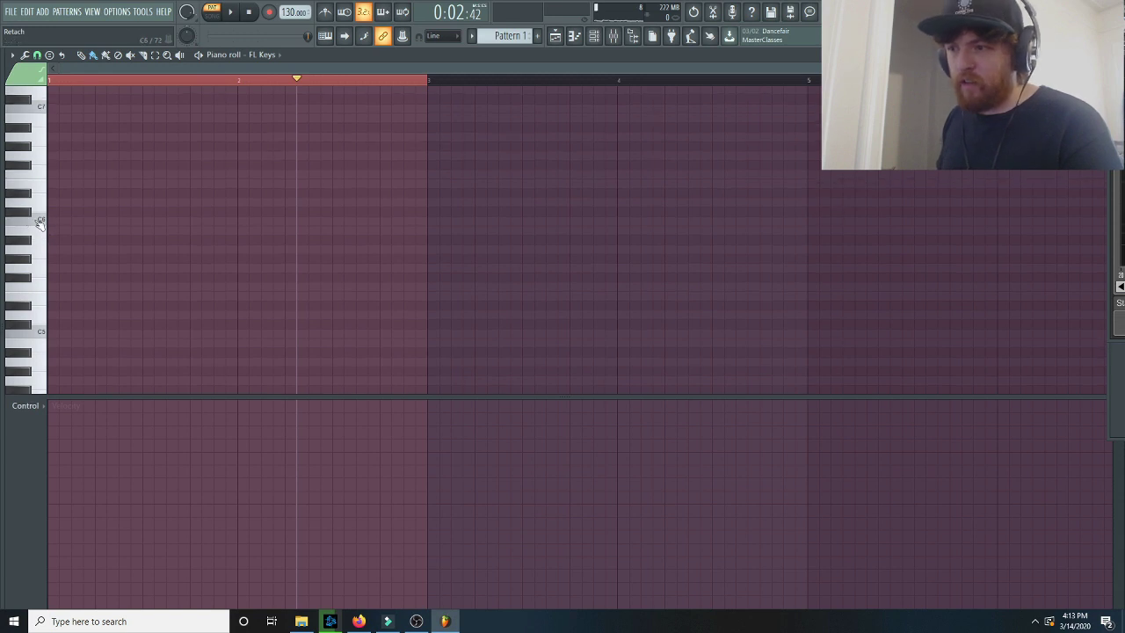
pyautogui.scroll(-1, 49, 325)
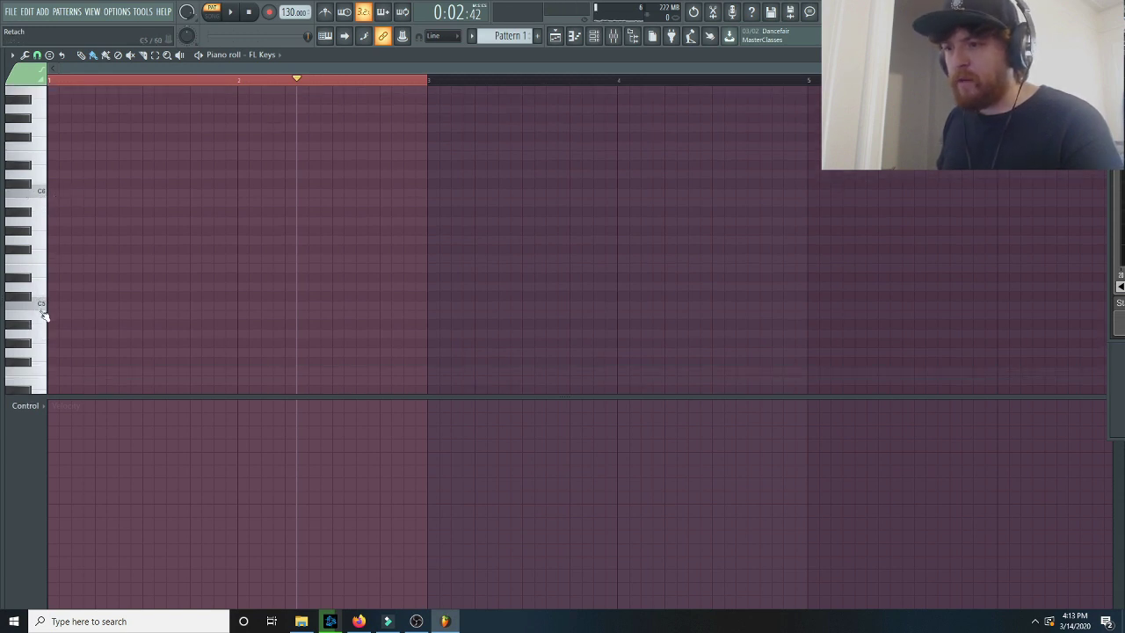
pyautogui.click(49, 304)
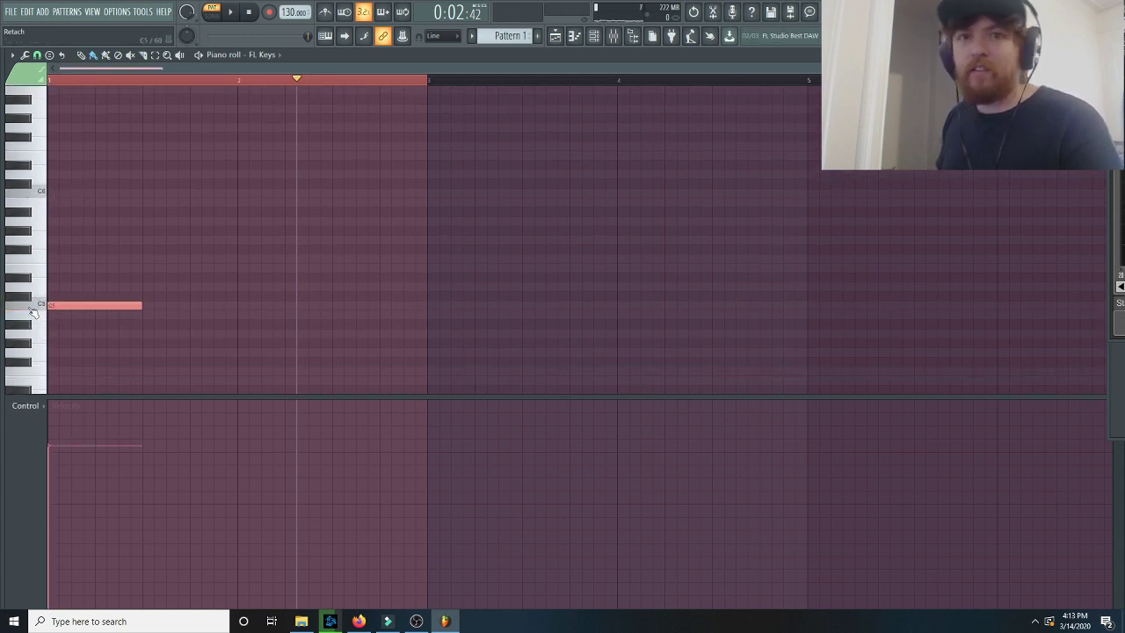
pyautogui.click(56, 295)
pyautogui.moveTo(58, 297); pyautogui.dragTo(54, 283)
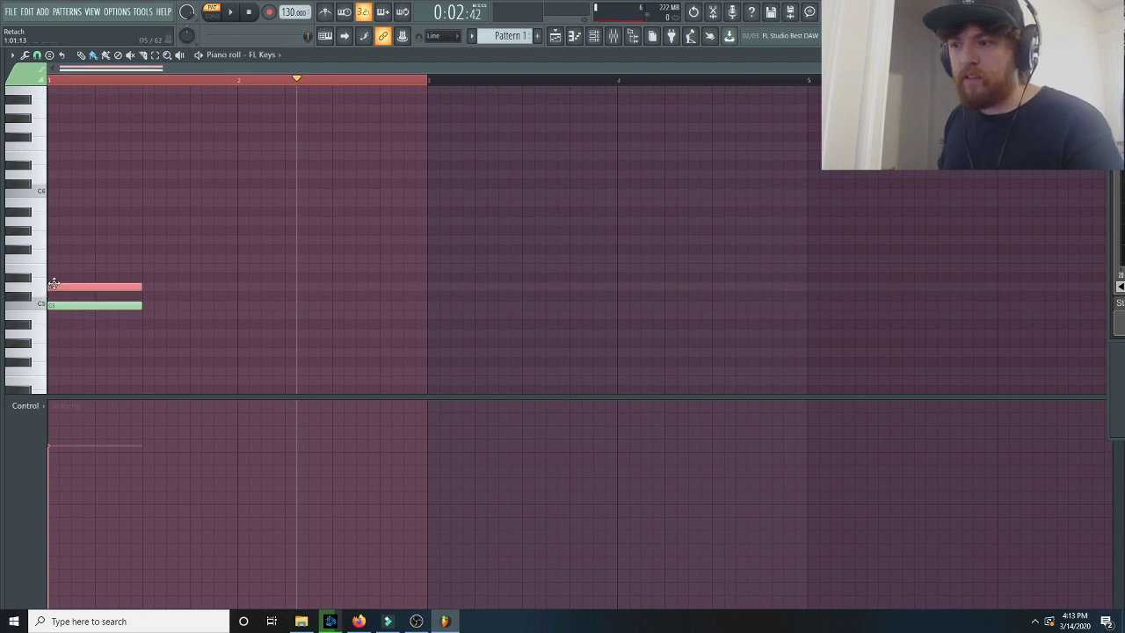
pyautogui.click(53, 267)
pyautogui.click(53, 258)
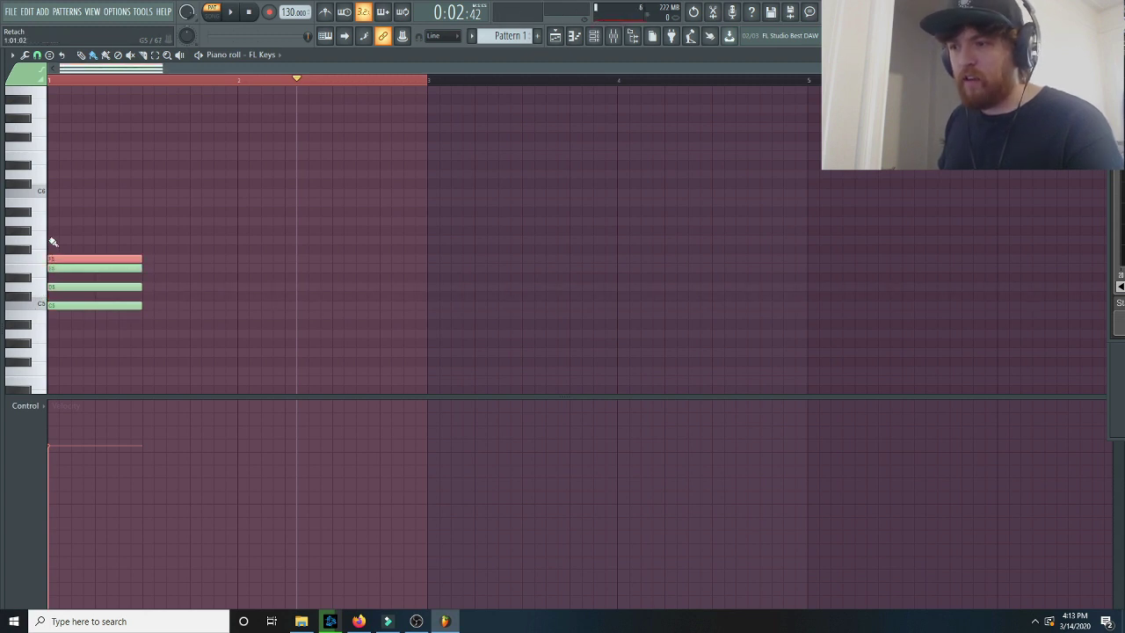
pyautogui.click(56, 240)
pyautogui.click(52, 221)
pyautogui.click(50, 204)
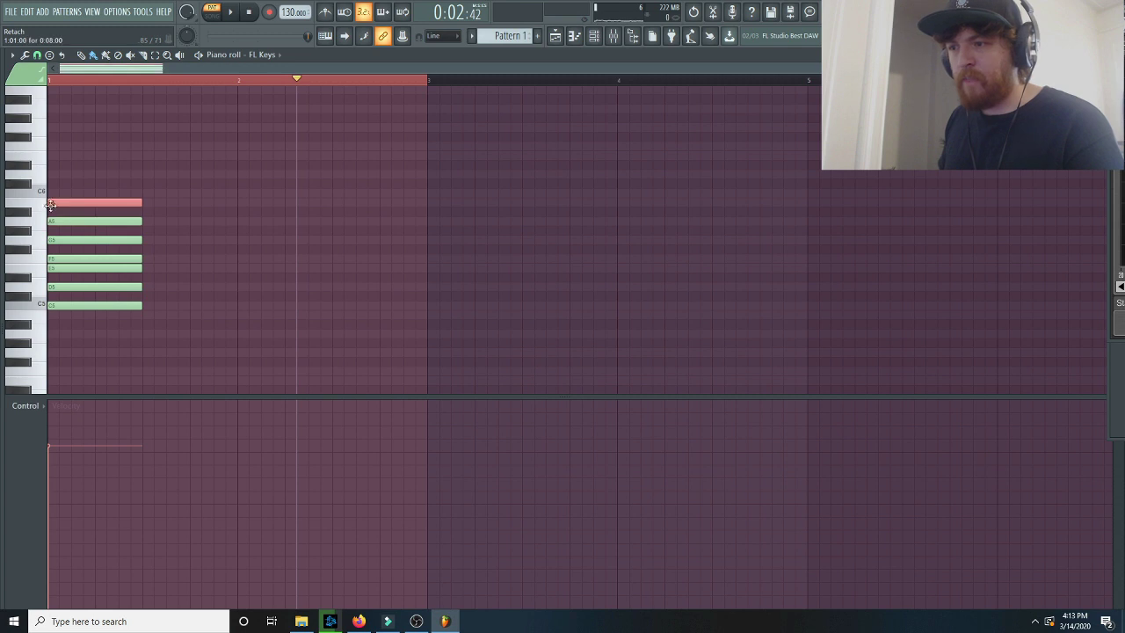
pyautogui.click(51, 193)
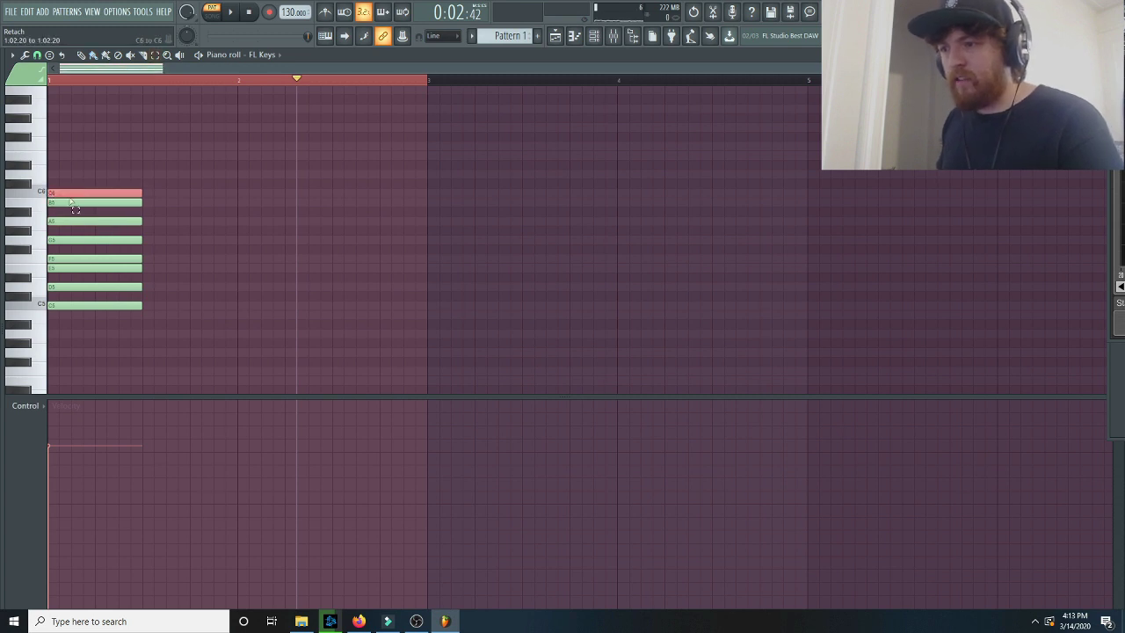
# Step: Copy the scale's C5 to B5 notes one octave down, and move the whole two-octave stack to the start of bar 3
pyautogui.moveTo(75, 209); pyautogui.dragTo(62, 341)
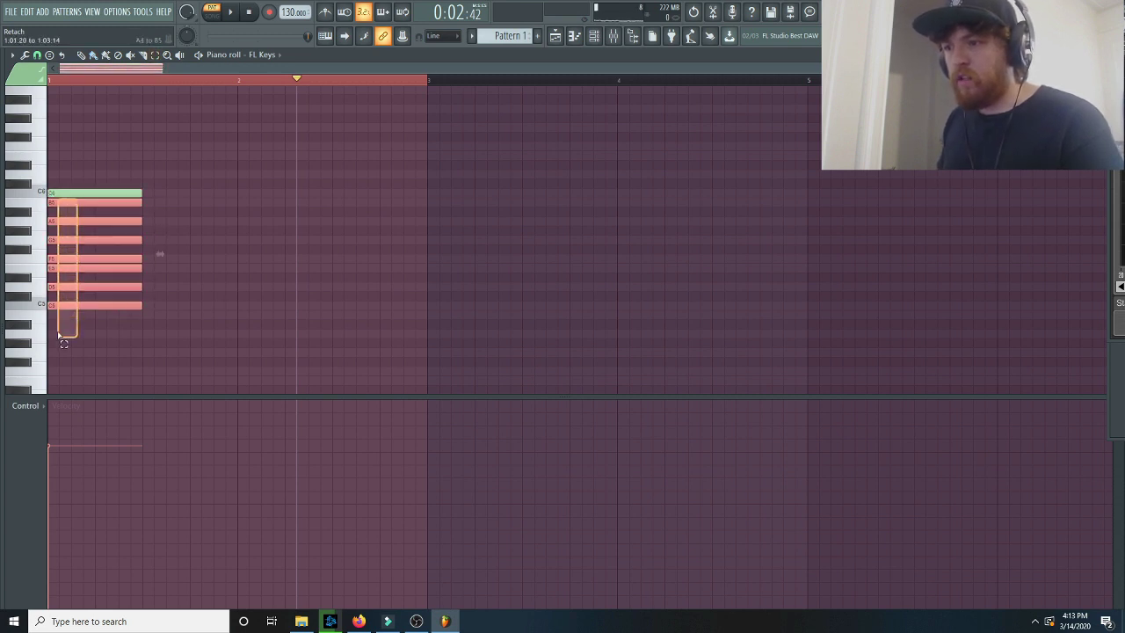
pyautogui.moveTo(76, 205); pyautogui.dragTo(50, 315)
pyautogui.scroll(-2, 158, 252)
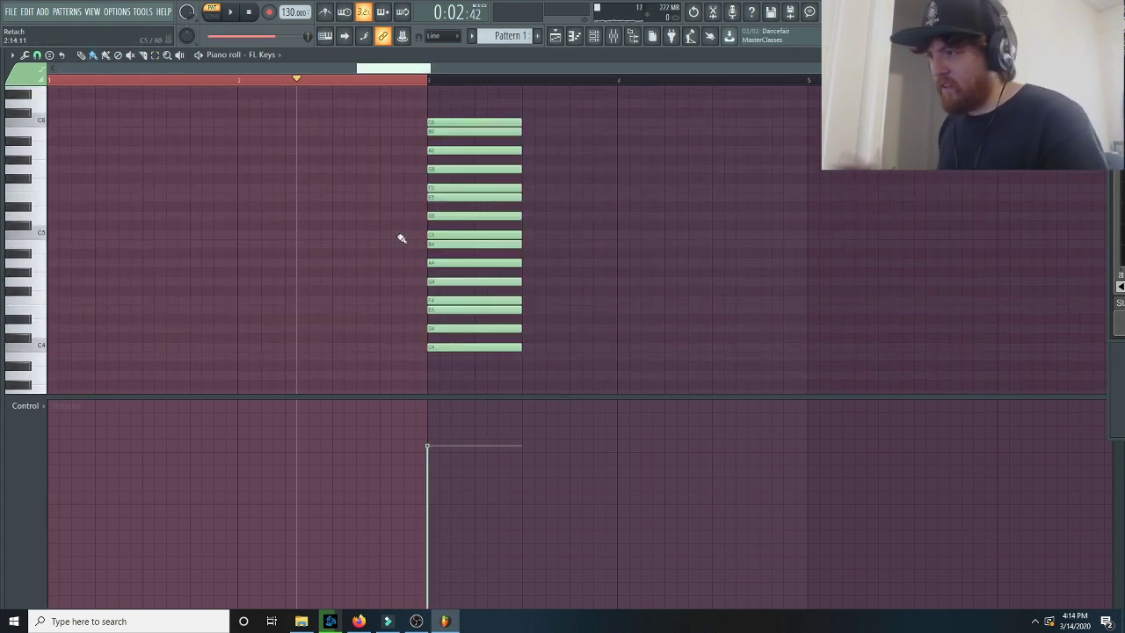
# Step: Add a half-bar chord of C5, E5 and G5 at the start of bar 1, and play it back in pattern mode
pyautogui.click(62, 236)
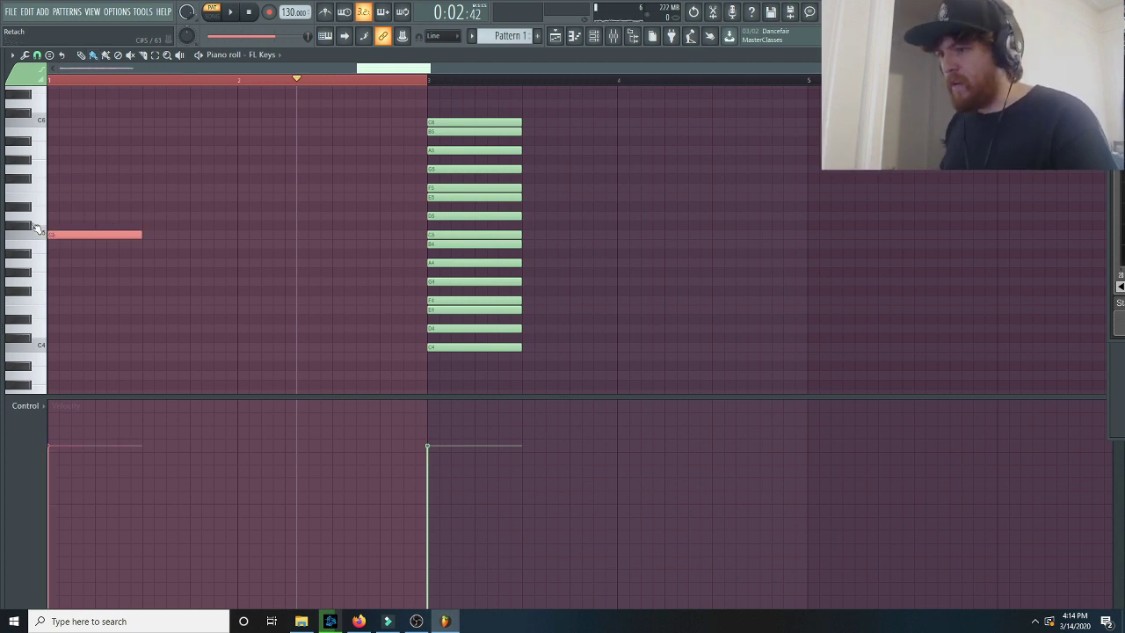
pyautogui.moveTo(90, 217)
pyautogui.mouseDown()
pyautogui.moveTo(55, 217)
pyautogui.moveTo(65, 173)
pyautogui.mouseUp()
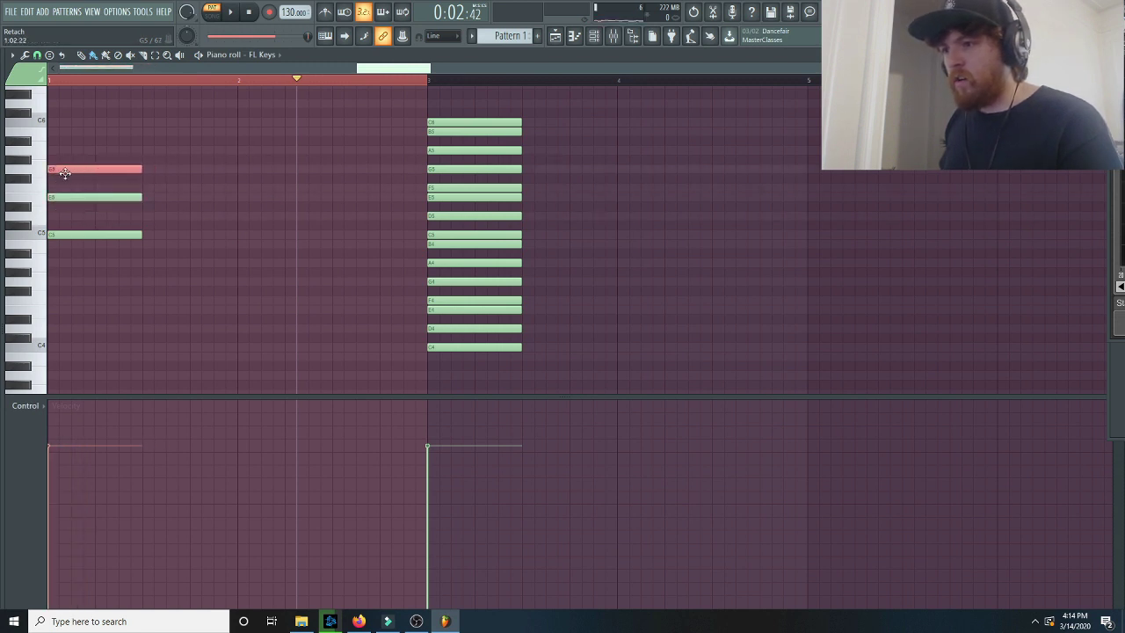
pyautogui.press('l')
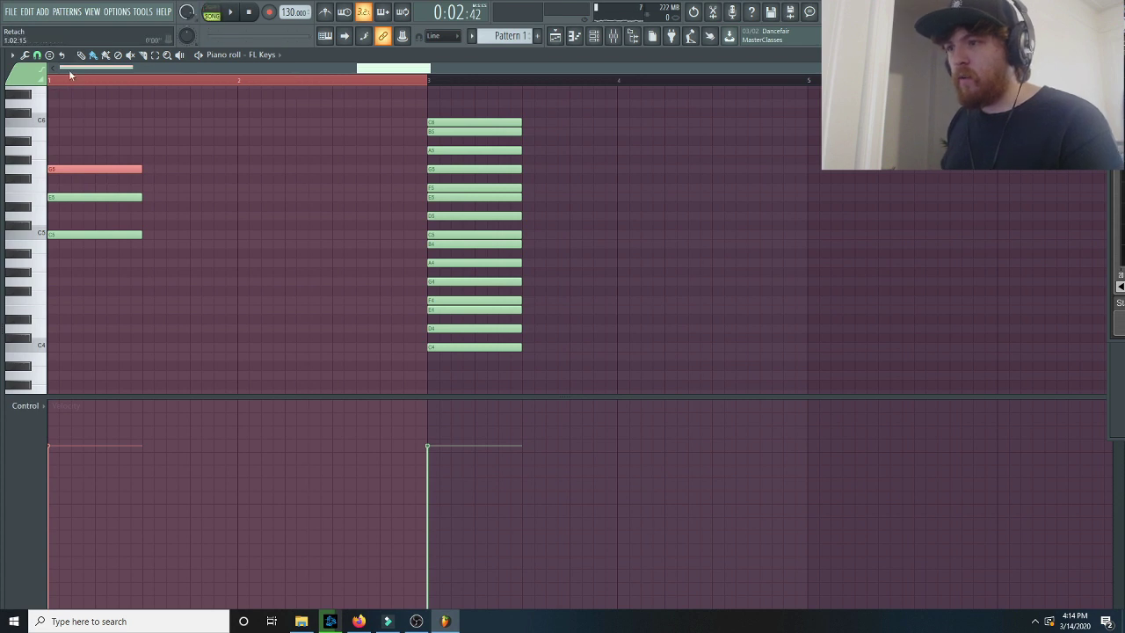
pyautogui.click(211, 11)
pyautogui.click(231, 12)
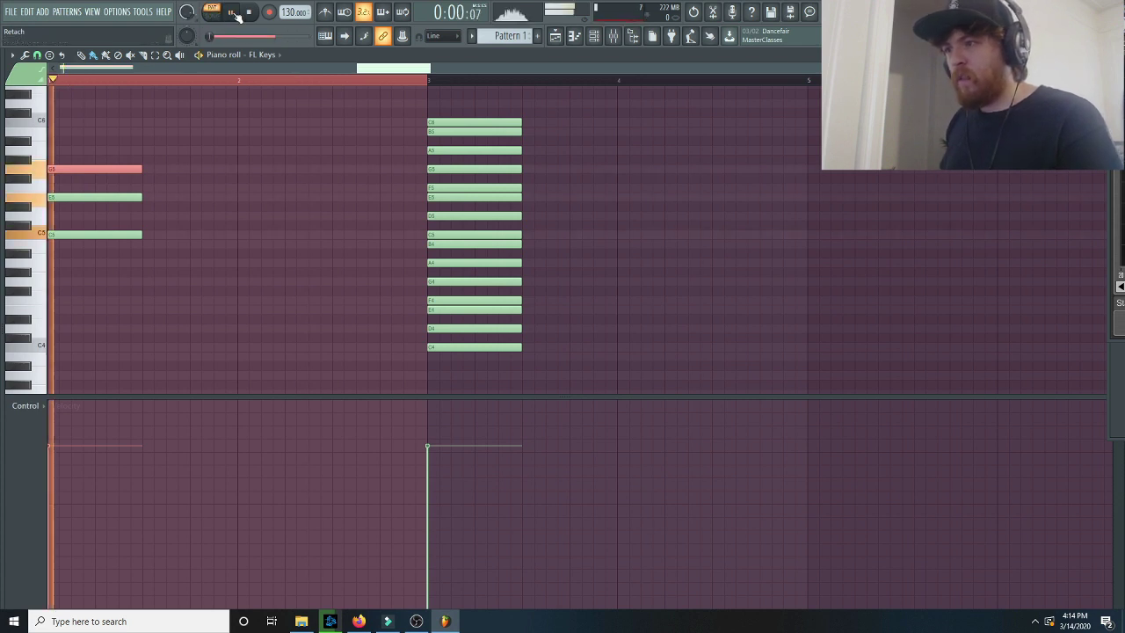
pyautogui.press('space')
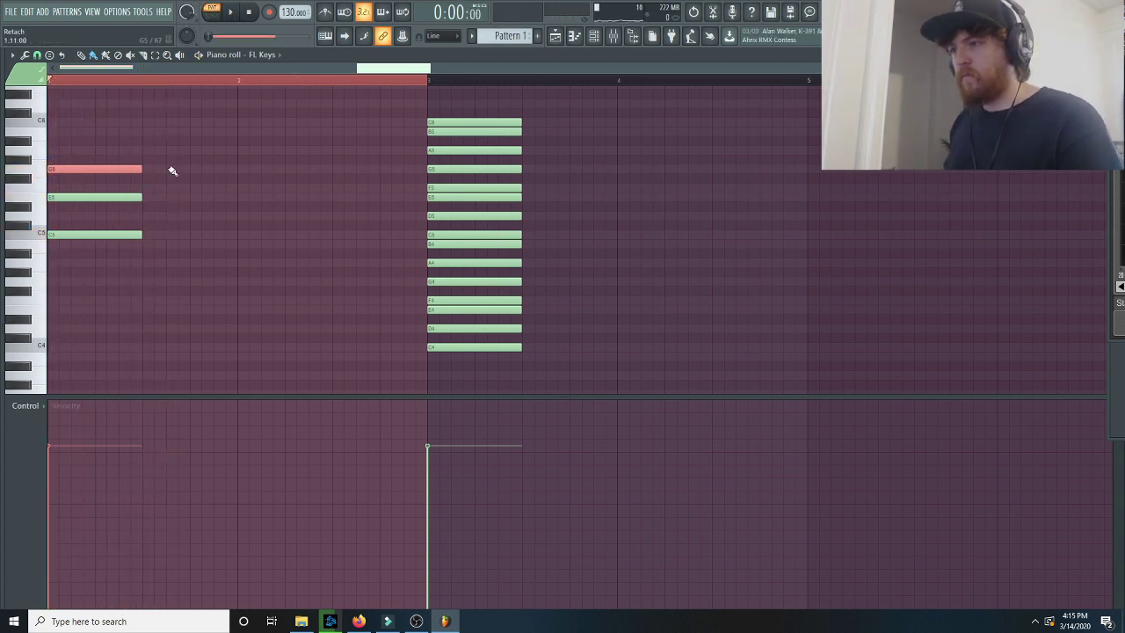
# Step: Add a half-bar chord of A4, C5 and E5 in the second half of bar 1
pyautogui.click(119, 235)
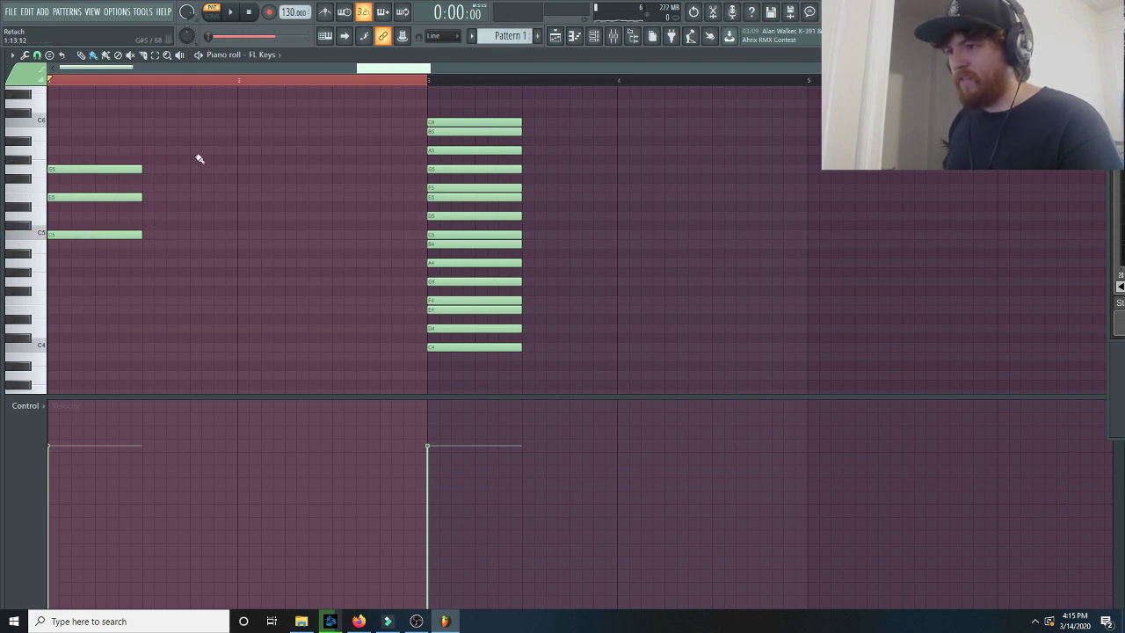
pyautogui.click(150, 262)
pyautogui.click(164, 234)
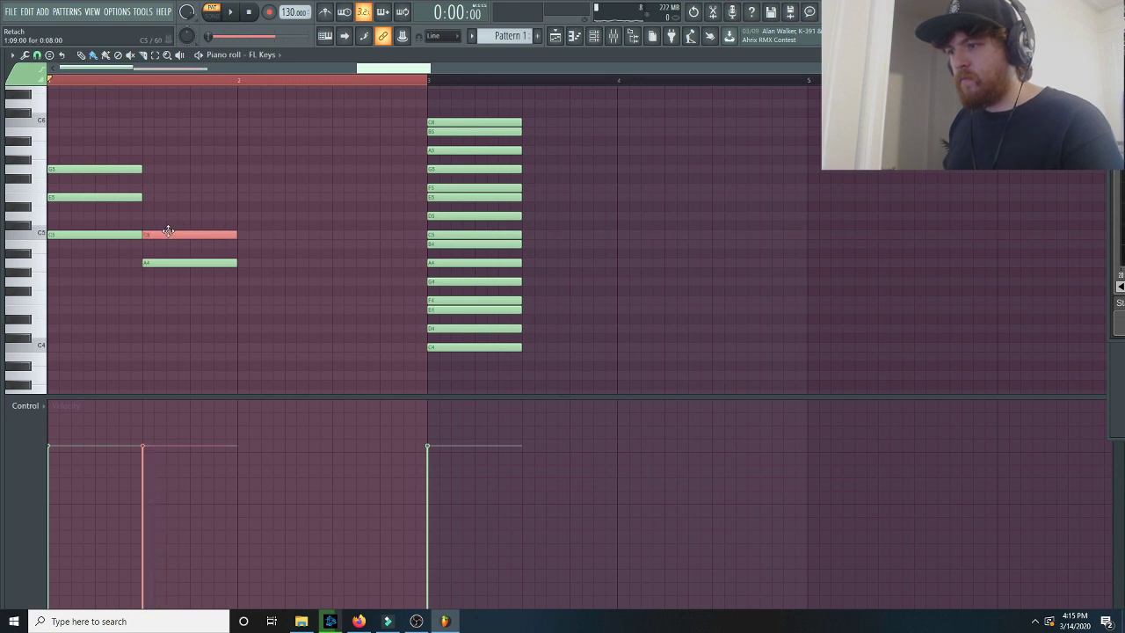
pyautogui.click(169, 196)
# Step: Add half-bar chords of F4, A4 and C5 at the start of bar 2 and D4, F4 and A4 in its second half
pyautogui.click(253, 300)
pyautogui.click(265, 262)
pyautogui.click(312, 235)
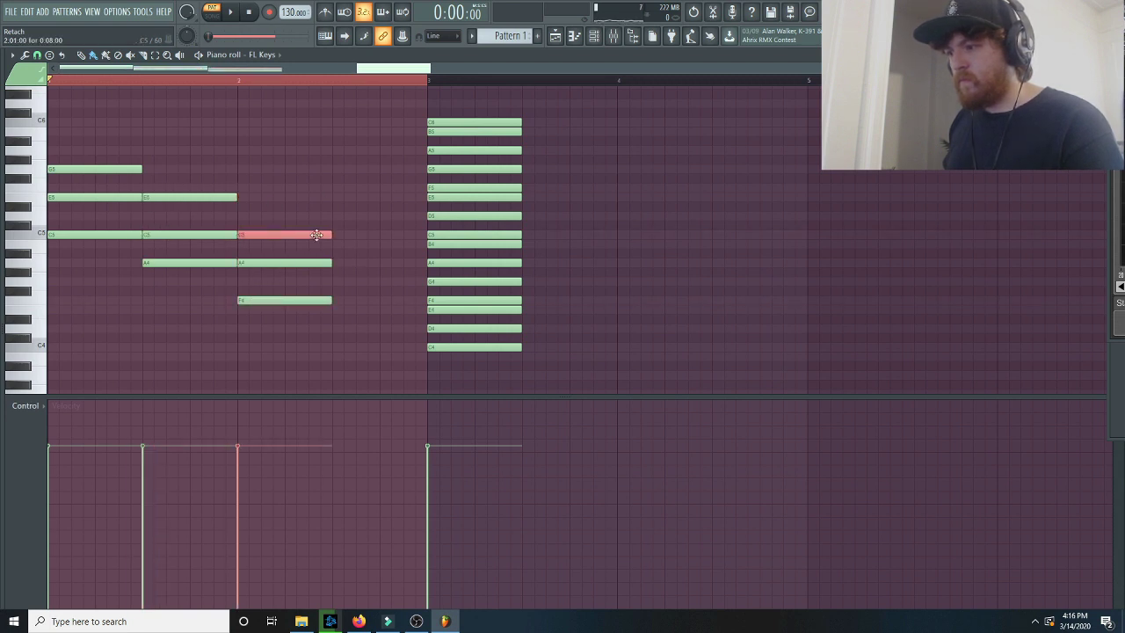
pyautogui.click(336, 329)
pyautogui.click(339, 301)
pyautogui.click(353, 262)
# Step: Raise the F4 note of bar 2's first chord and the D4 note of its second chord one octave, and play the progression
pyautogui.click(290, 301)
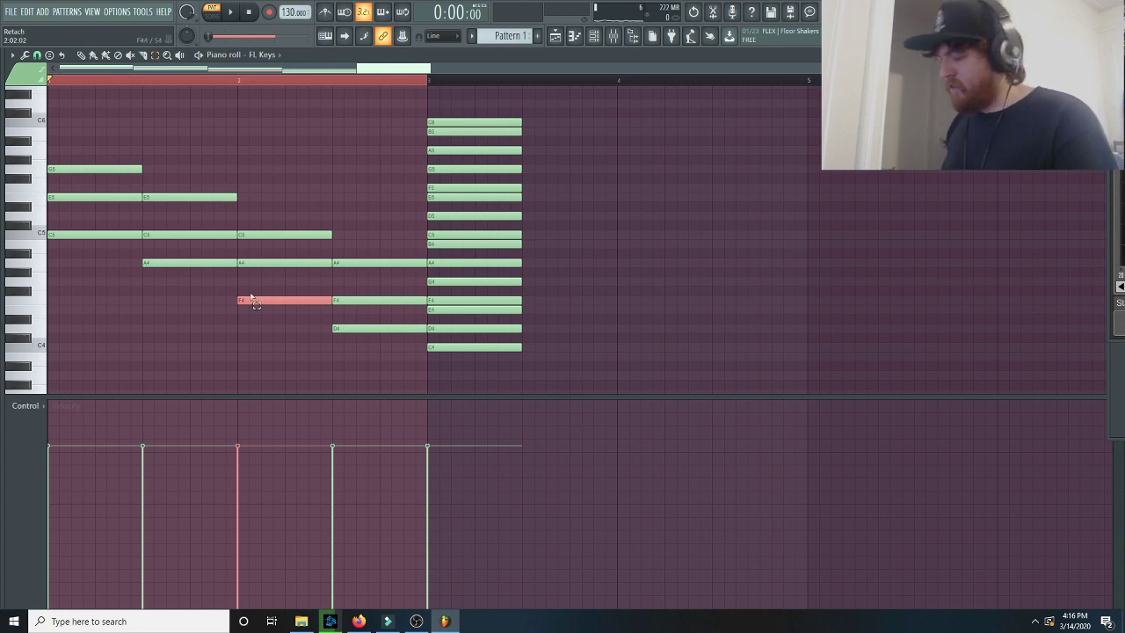
pyautogui.hotkey('ctrl', 'Up')
pyautogui.click(352, 333)
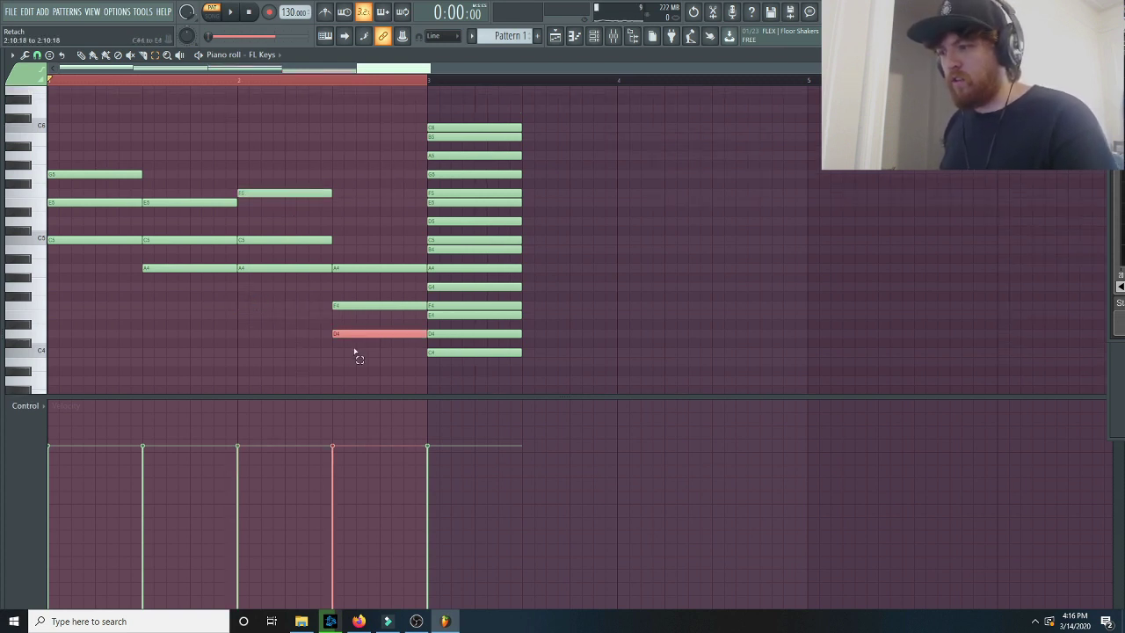
pyautogui.hotkey('ctrl', 'Up')
pyautogui.press('space')
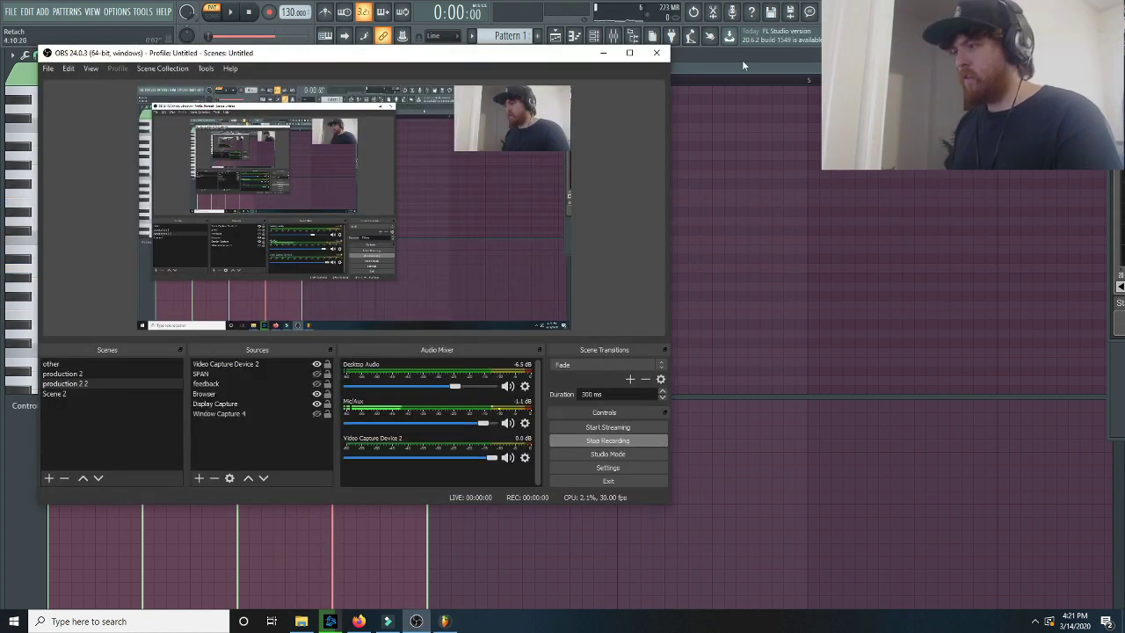
# Step: Switch back to FL Studio and highlight the first and second chords of bar 1 in turn, and clear the selection
pyautogui.click(747, 68)
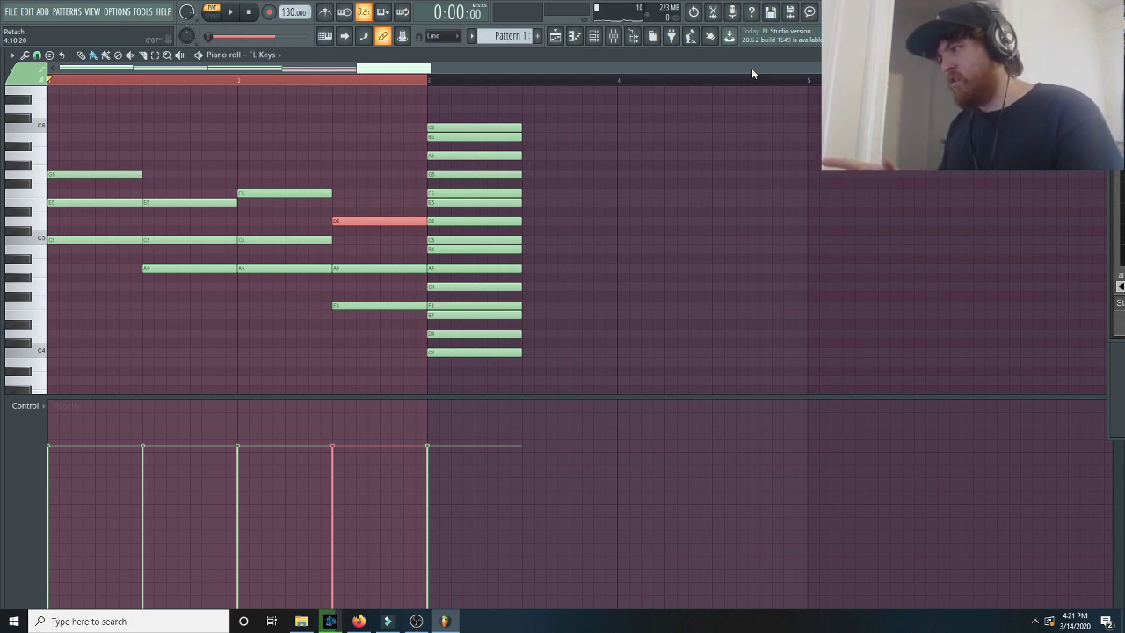
pyautogui.moveTo(97, 120); pyautogui.dragTo(101, 294)
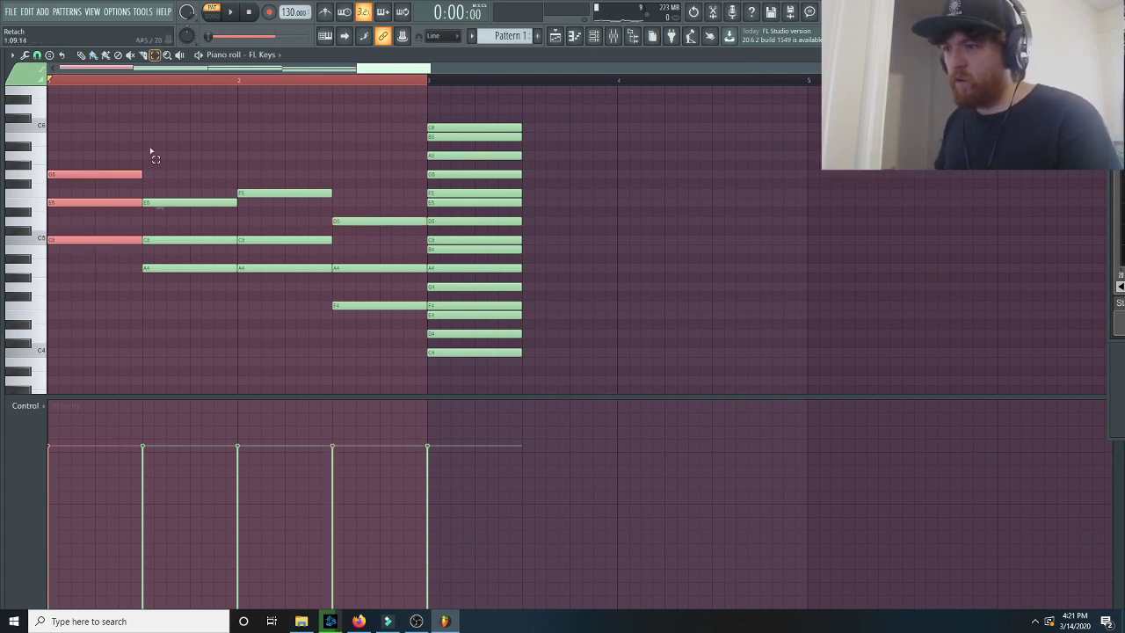
pyautogui.moveTo(185, 171); pyautogui.dragTo(174, 297)
pyautogui.click(282, 183)
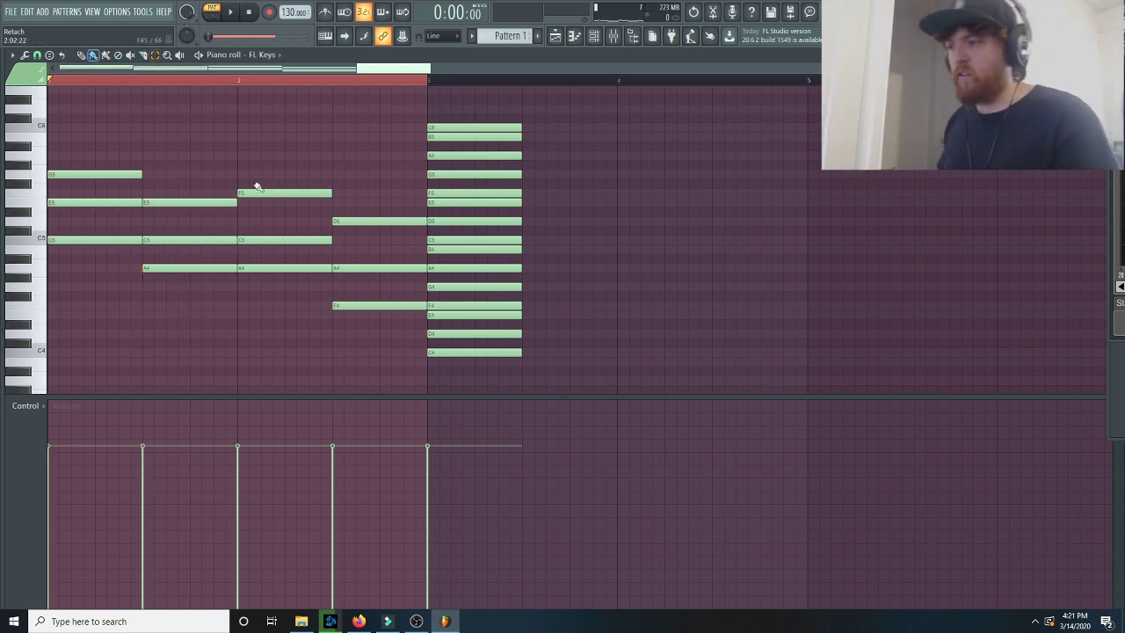
# Step: Try a half-bar A5 note above the chord at the start of bar 1, and remove it
pyautogui.click(74, 166)
pyautogui.rightClick(108, 164)
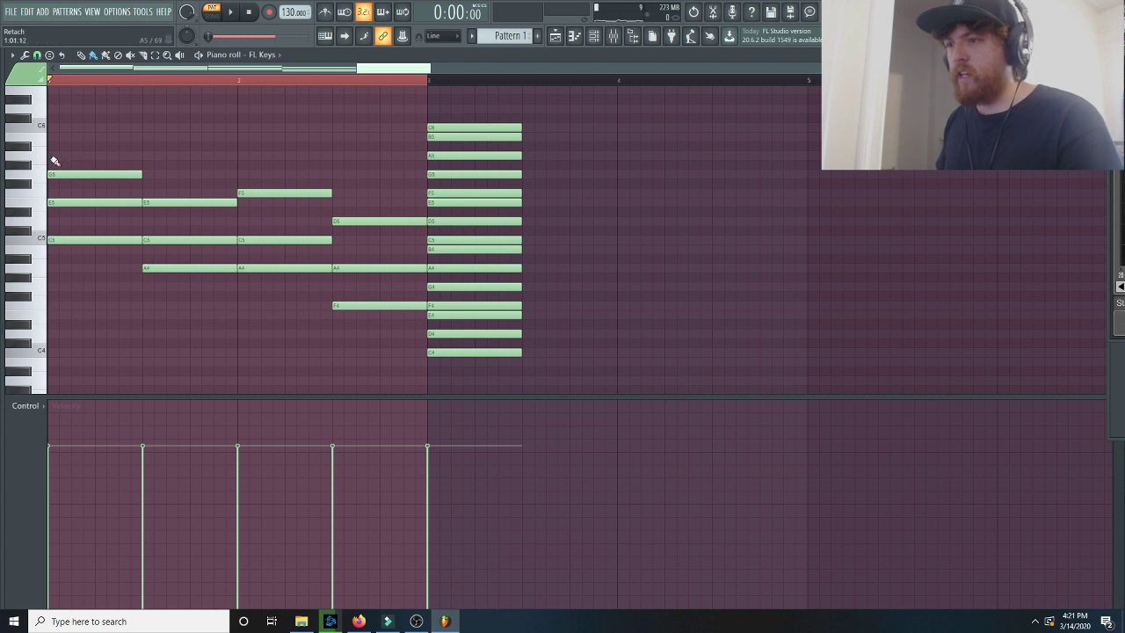
pyautogui.click(50, 156)
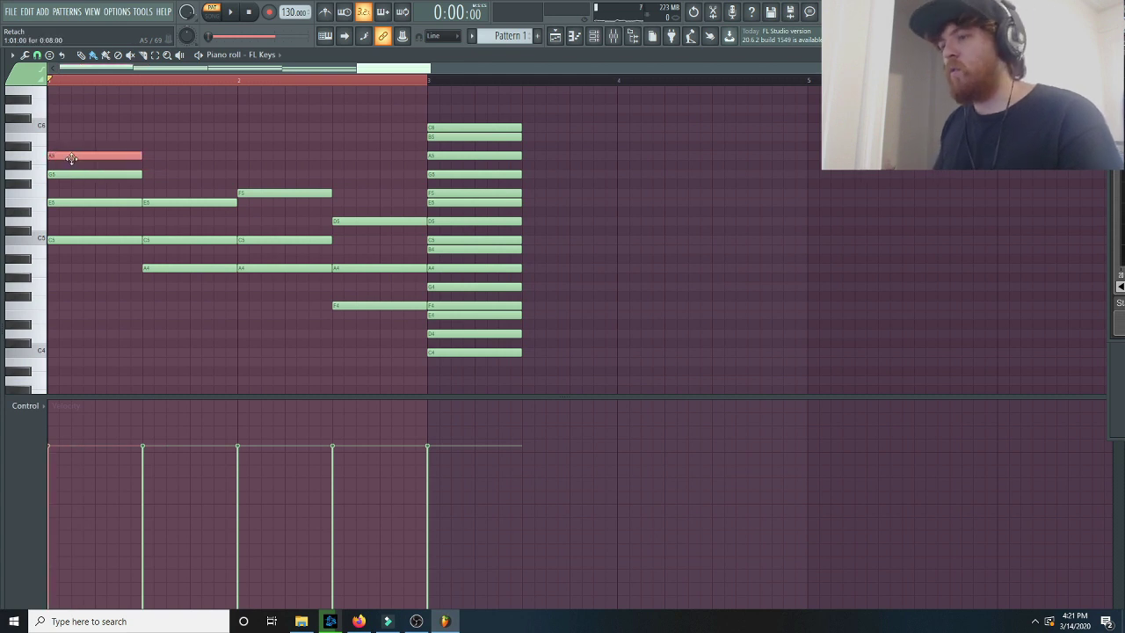
pyautogui.rightClick(72, 158)
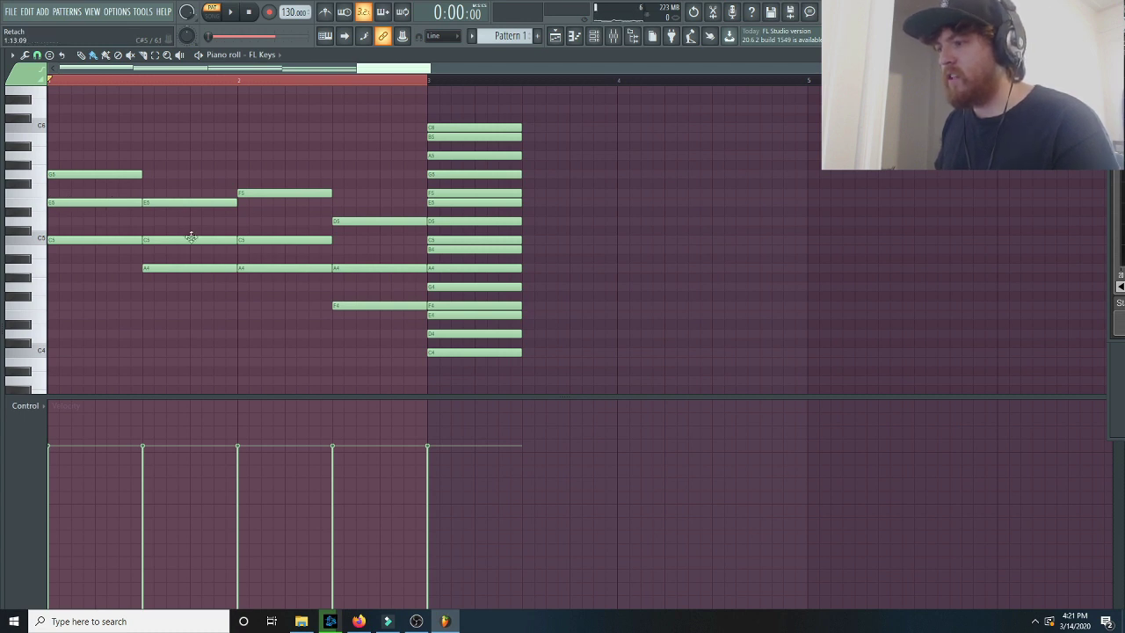
# Step: Audition the D5 note of the chord in the second half of bar 2
pyautogui.moveTo(349, 222)
pyautogui.mouseDown()
pyautogui.moveTo(354, 232)
pyautogui.moveTo(364, 219)
pyautogui.mouseUp()
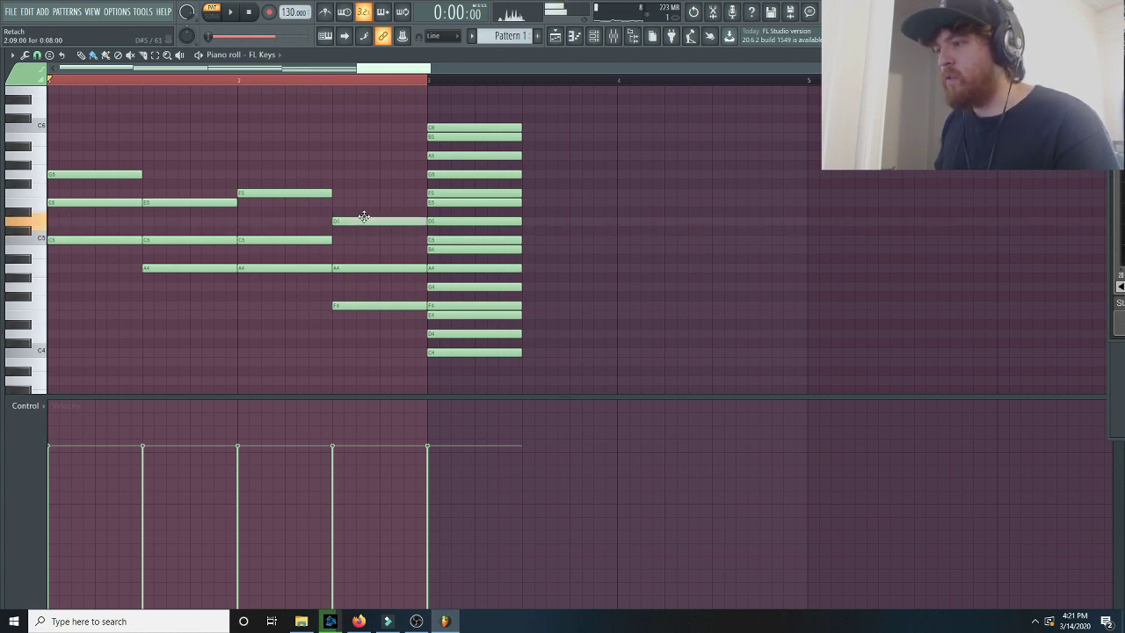